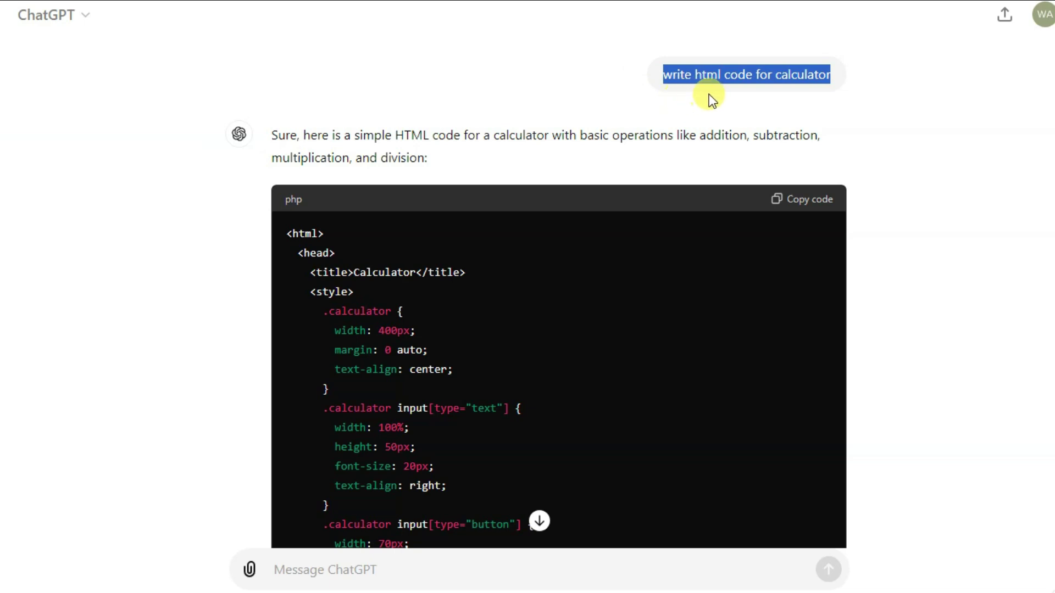
# Step: Leave the ChatGPT calculator code and start a new blank Google Sites site
pyautogui.scroll(-2, 895, 136)
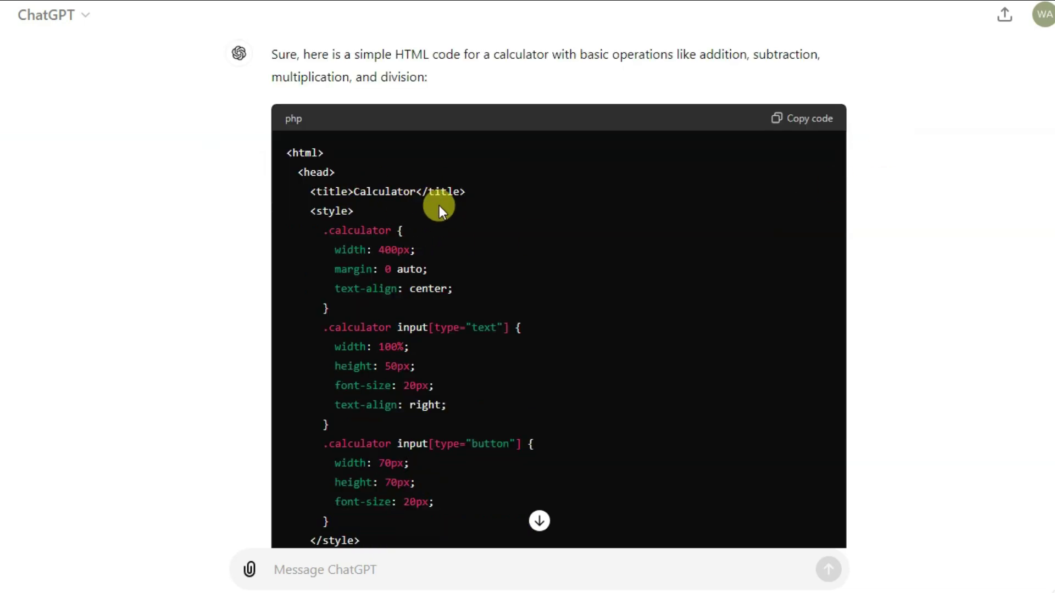
pyautogui.scroll(2, 604, 207)
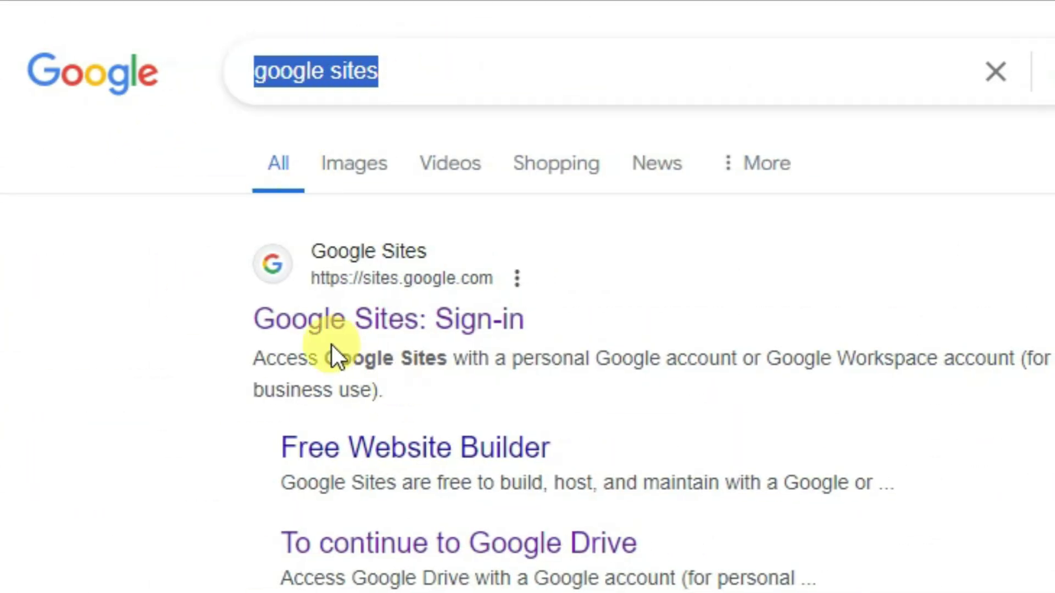
pyautogui.click(424, 337)
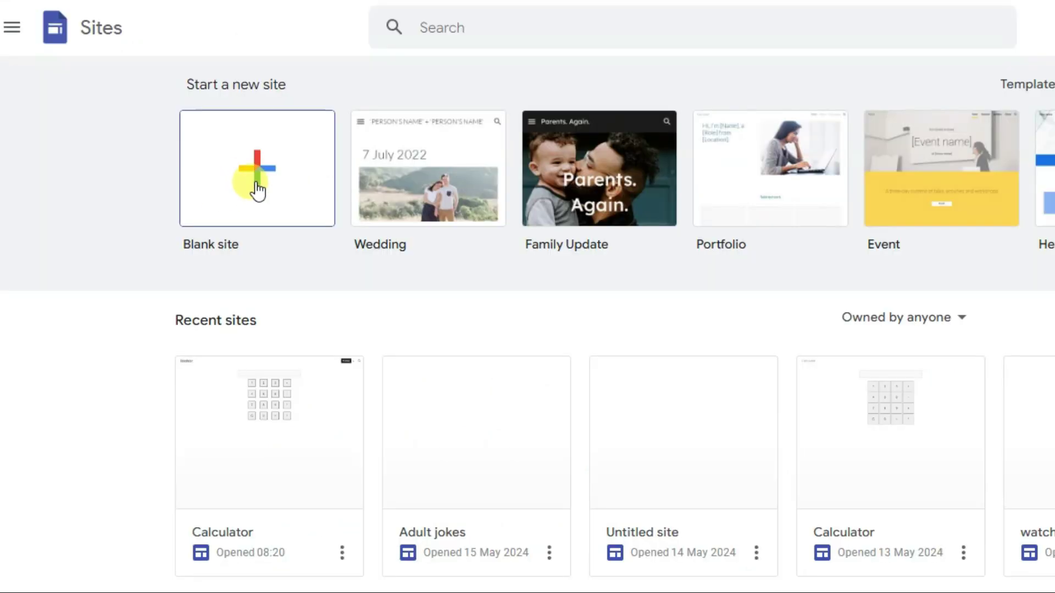
pyautogui.click(257, 185)
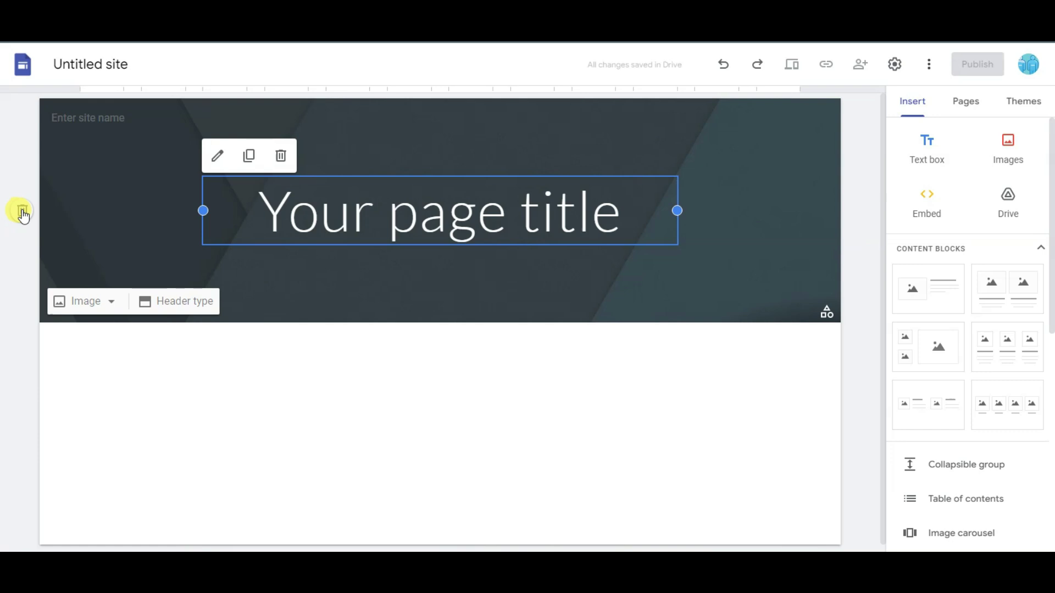
# Step: Delete the header, name the site Calculator, and embed the pasted calculator HTML code
pyautogui.click(21, 212)
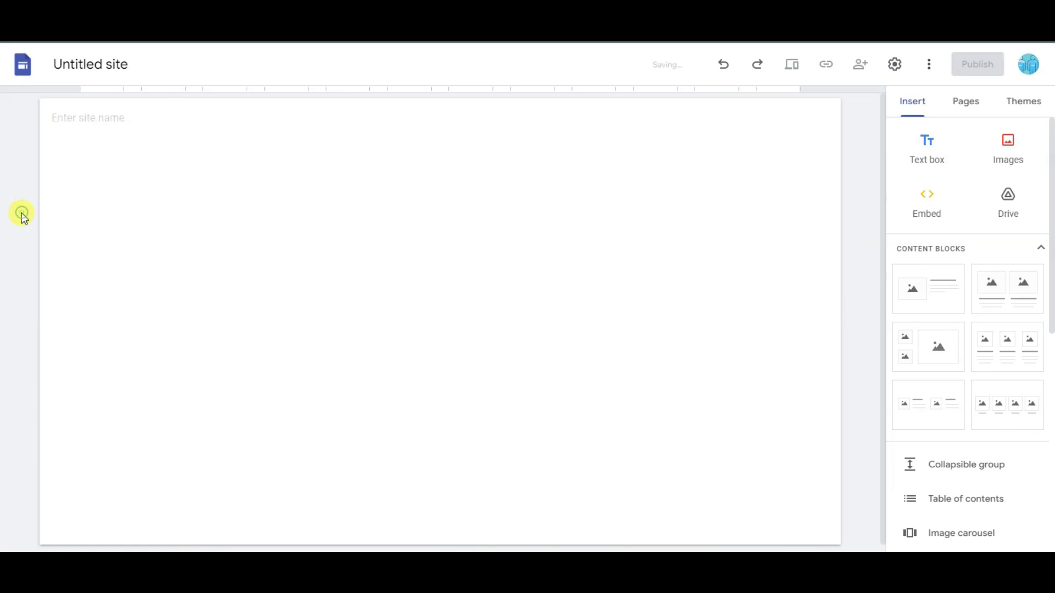
pyautogui.click(139, 118)
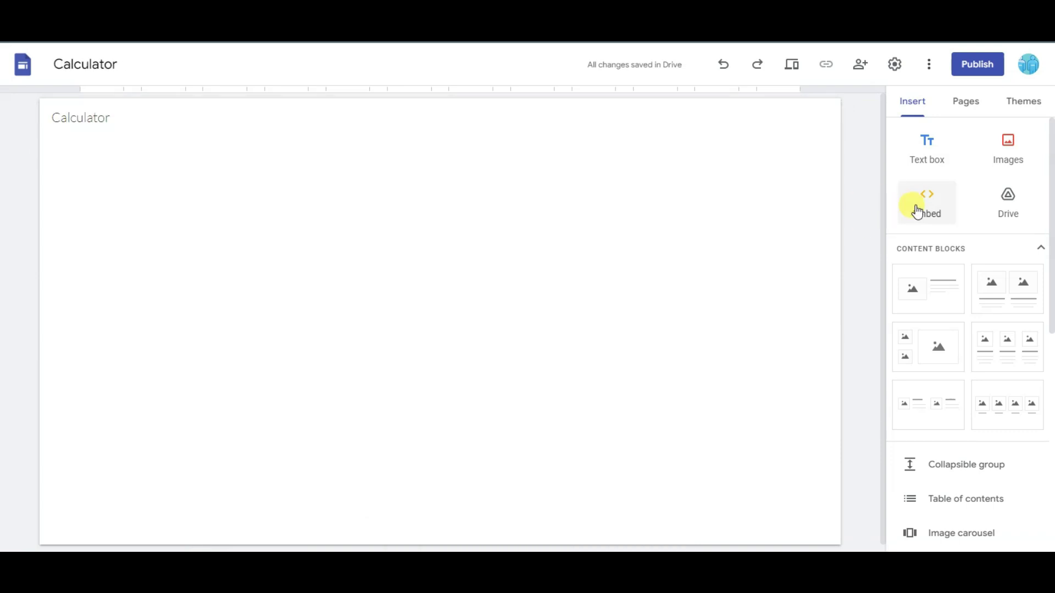
pyautogui.click(925, 206)
pyautogui.click(437, 264)
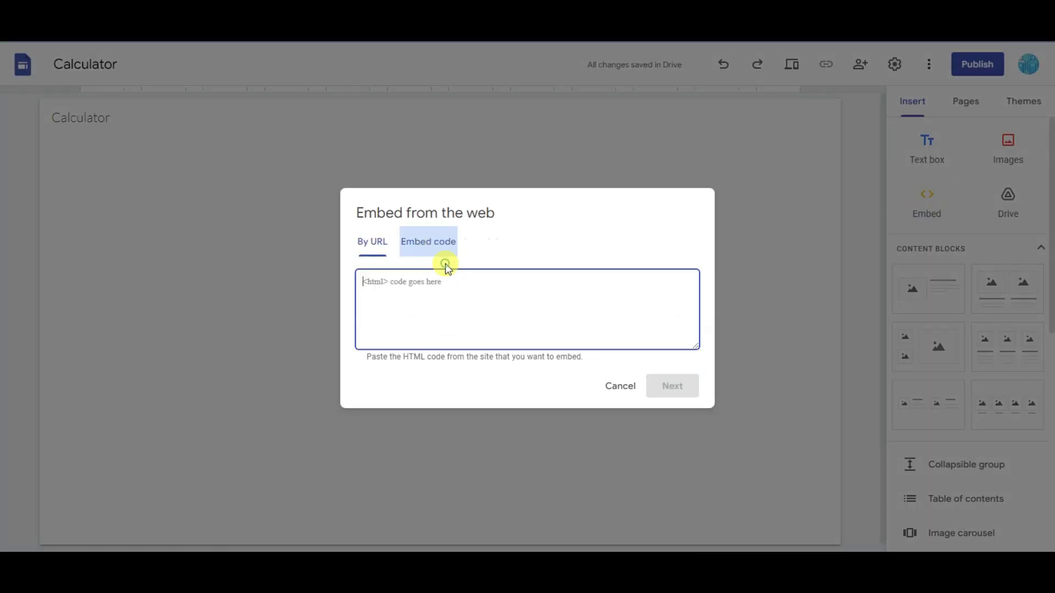
pyautogui.rightClick(413, 302)
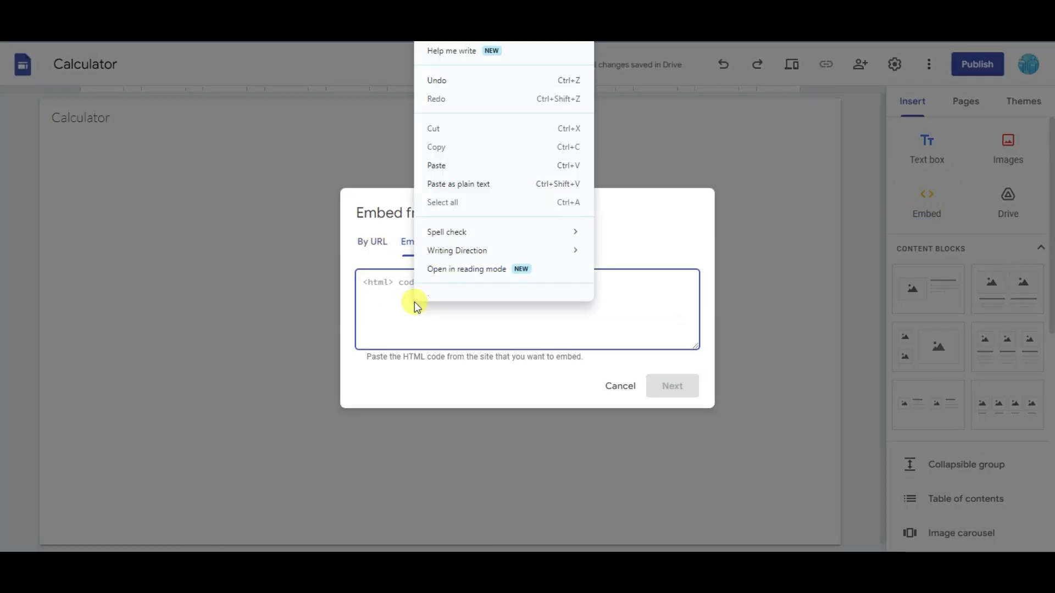
pyautogui.click(471, 173)
pyautogui.click(678, 388)
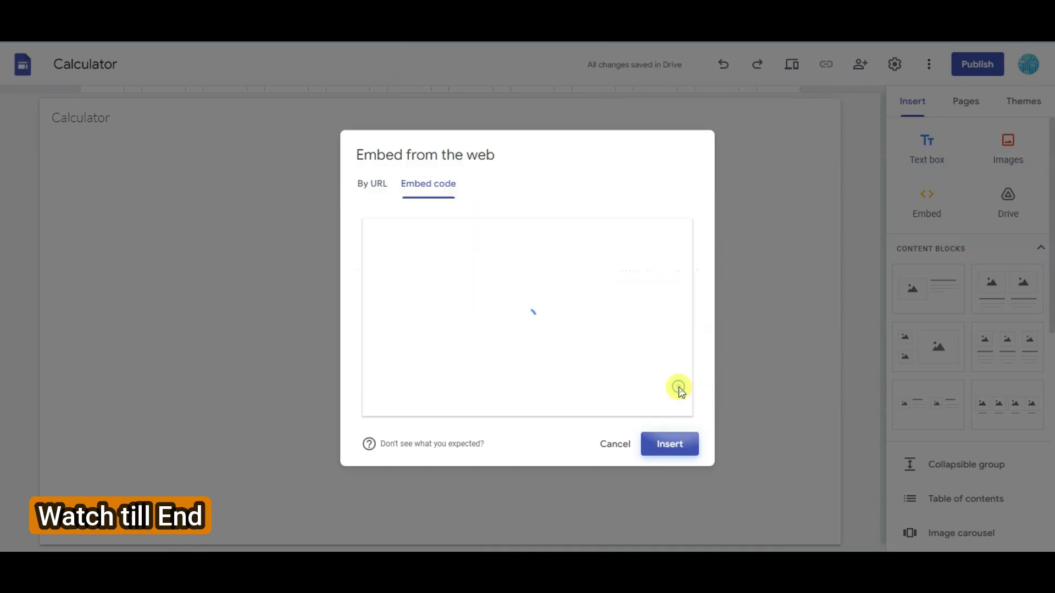
pyautogui.click(684, 448)
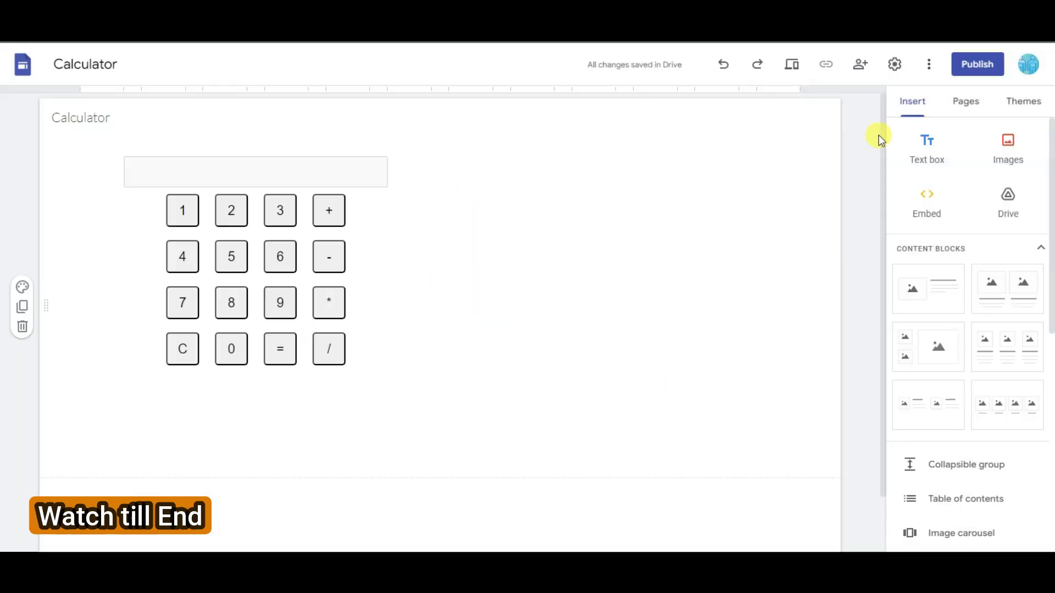
# Step: Publish the site at the web address easycalculator9
pyautogui.click(978, 65)
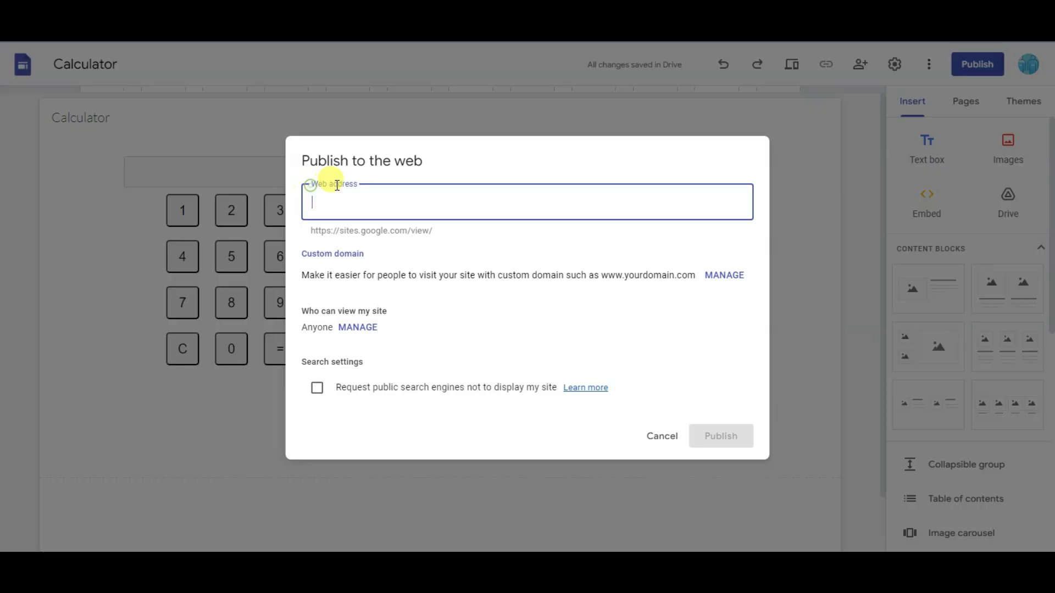
pyautogui.write('easycalculator9')
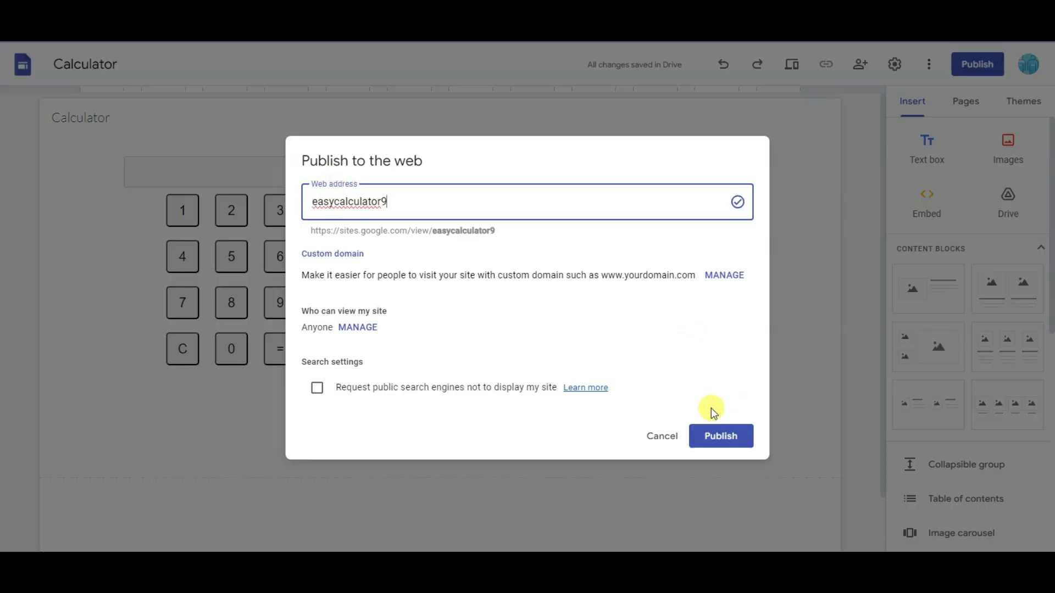
pyautogui.click(721, 435)
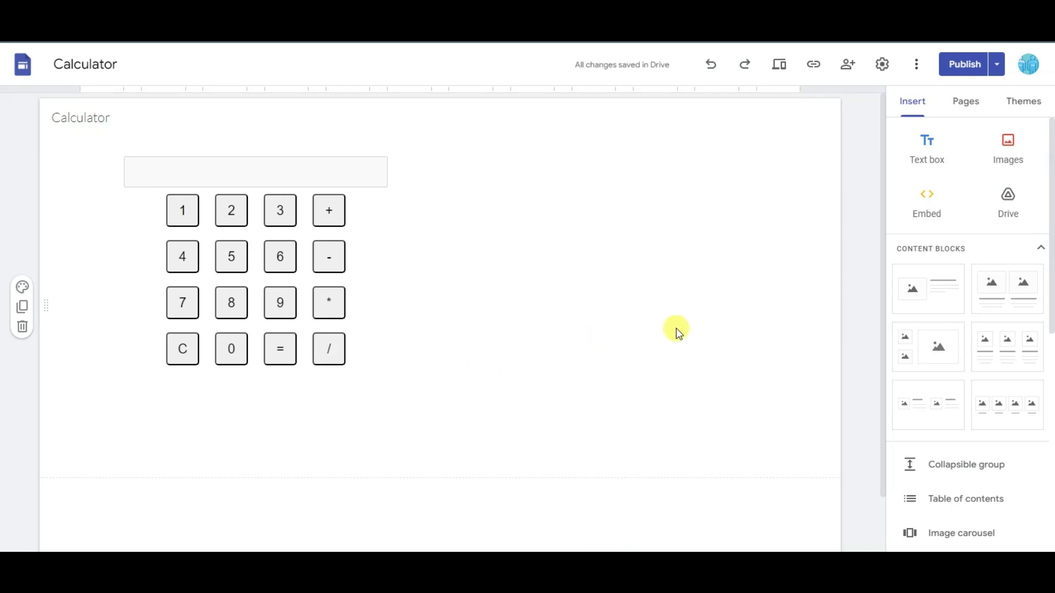
# Step: Change the embedded calculator's width from 100% to 70%, republish, and open AppCreator24's homepage
pyautogui.click(107, 176)
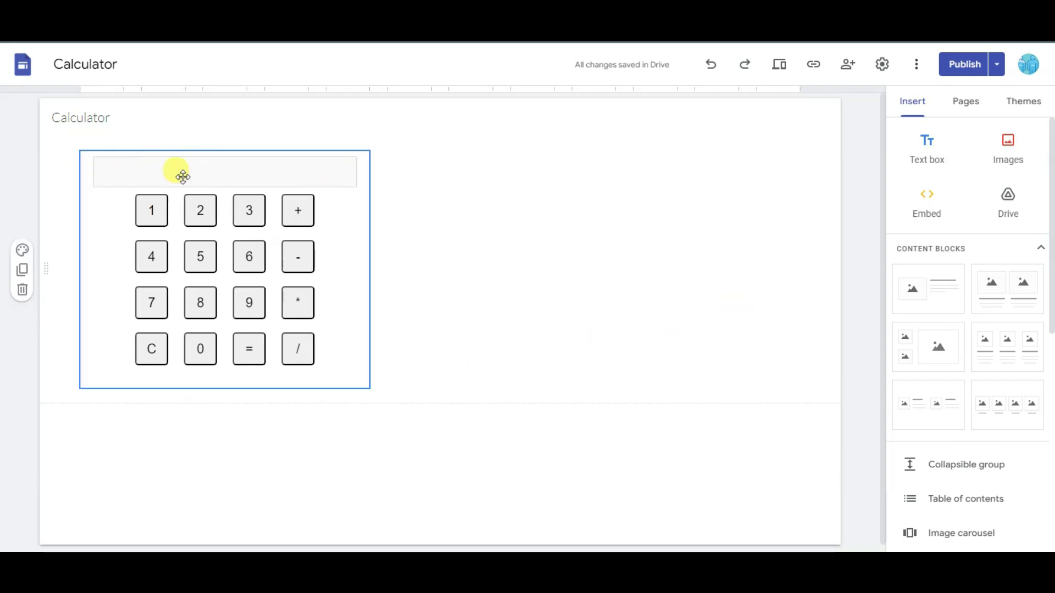
pyautogui.click(101, 159)
pyautogui.click(95, 134)
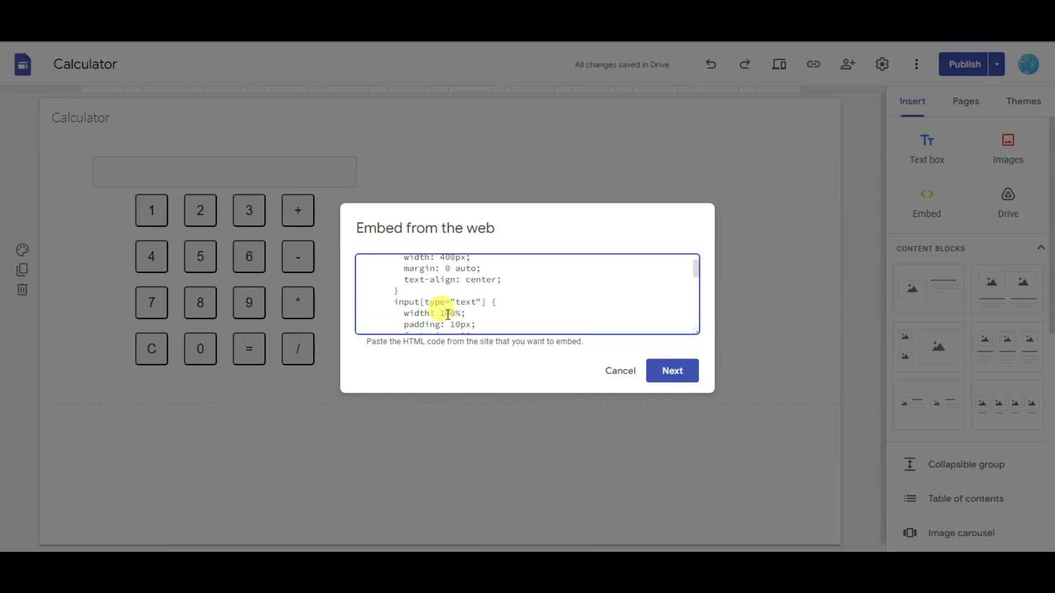
pyautogui.click(449, 313)
pyautogui.press('BackSpace')
pyautogui.press('BackSpace')
pyautogui.write('7')
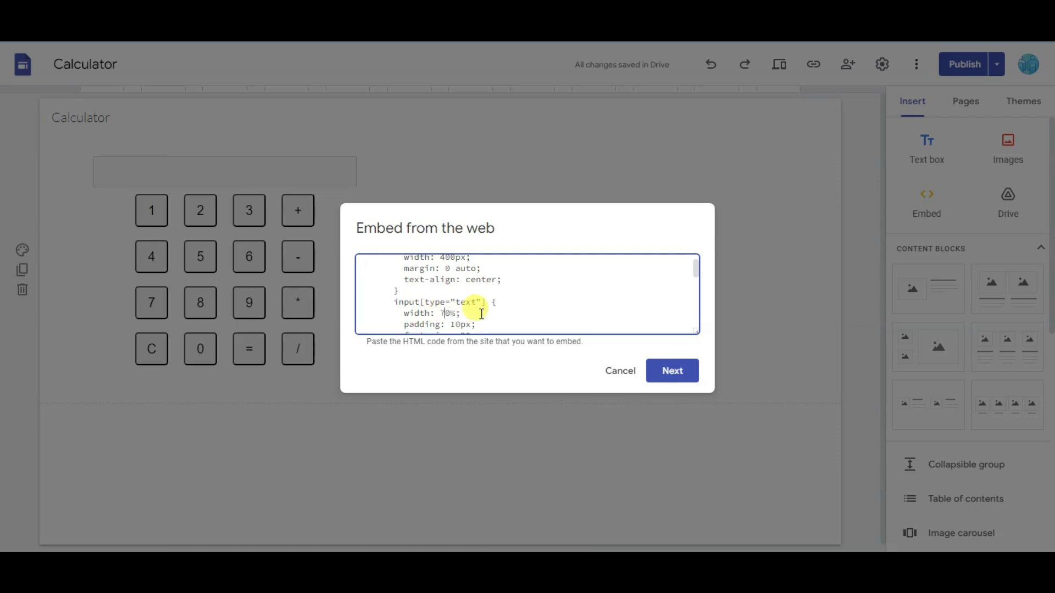
pyautogui.click(674, 379)
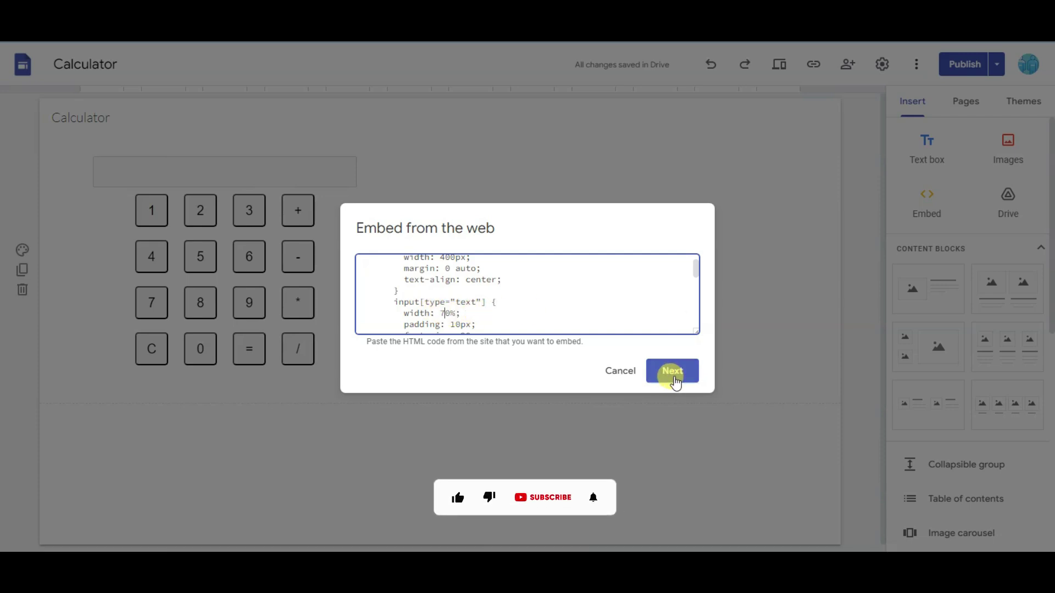
pyautogui.click(680, 429)
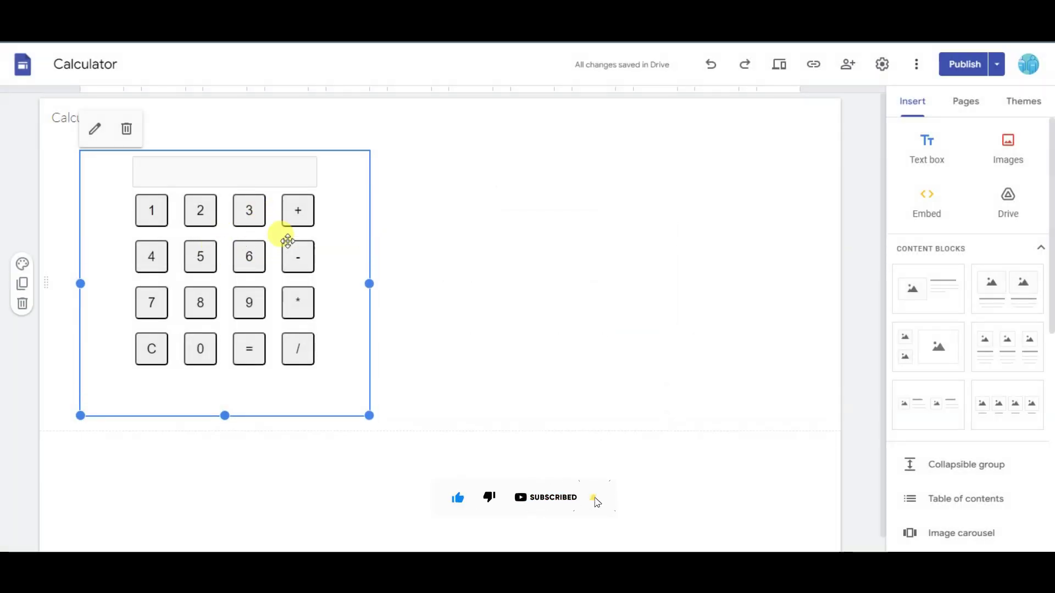
pyautogui.click(970, 66)
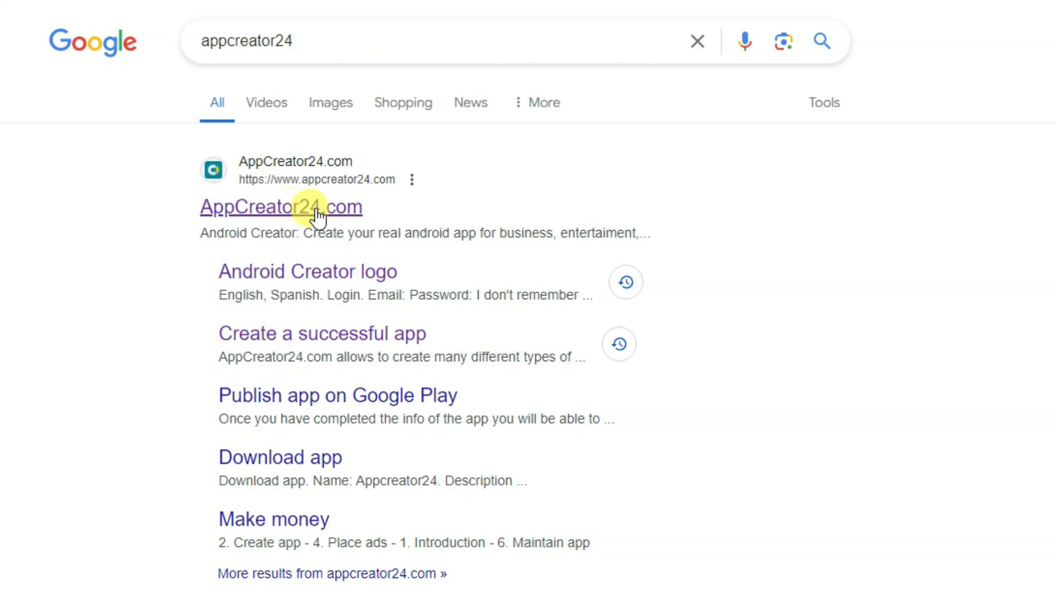
pyautogui.moveTo(350, 334); pyautogui.dragTo(455, 341)
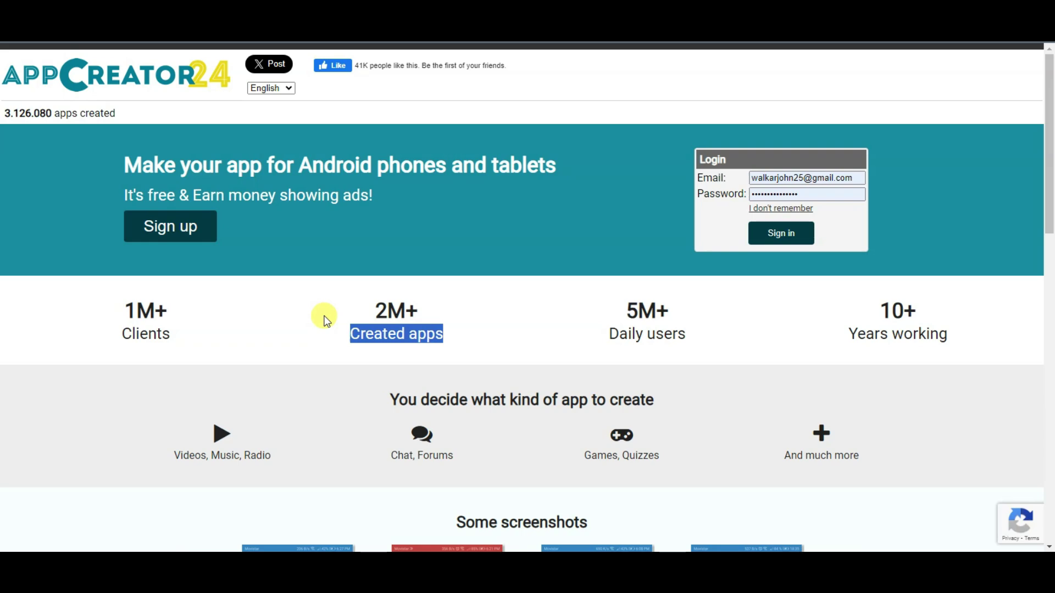
# Step: Fill in the sign-up form with United States as country and accept the terms of service
pyautogui.scroll(-8, 490, 324)
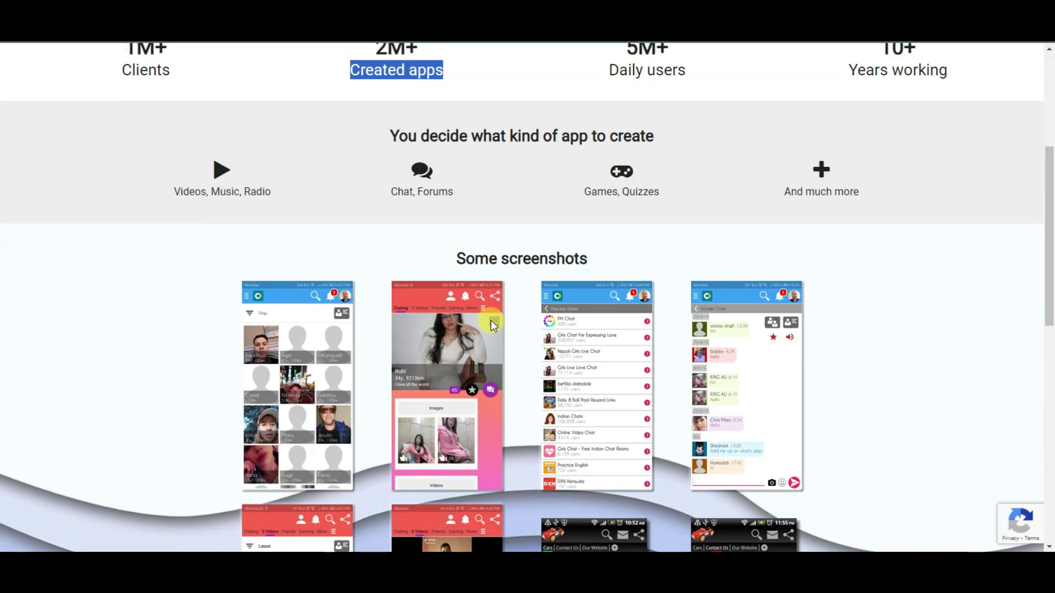
pyautogui.scroll(2, 490, 321)
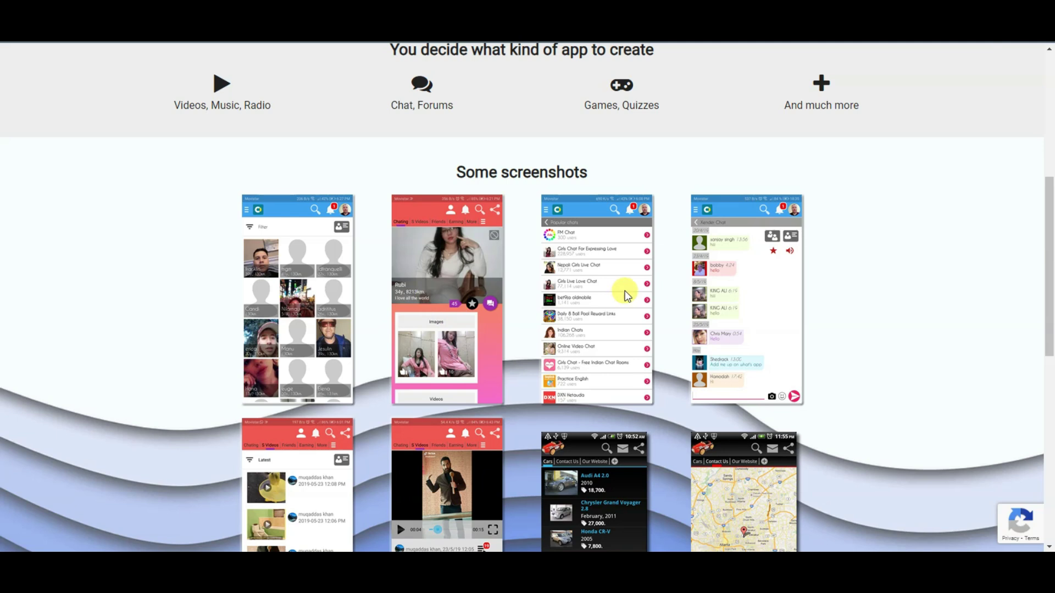
pyautogui.scroll(-3, 625, 291)
pyautogui.scroll(-5, 526, 311)
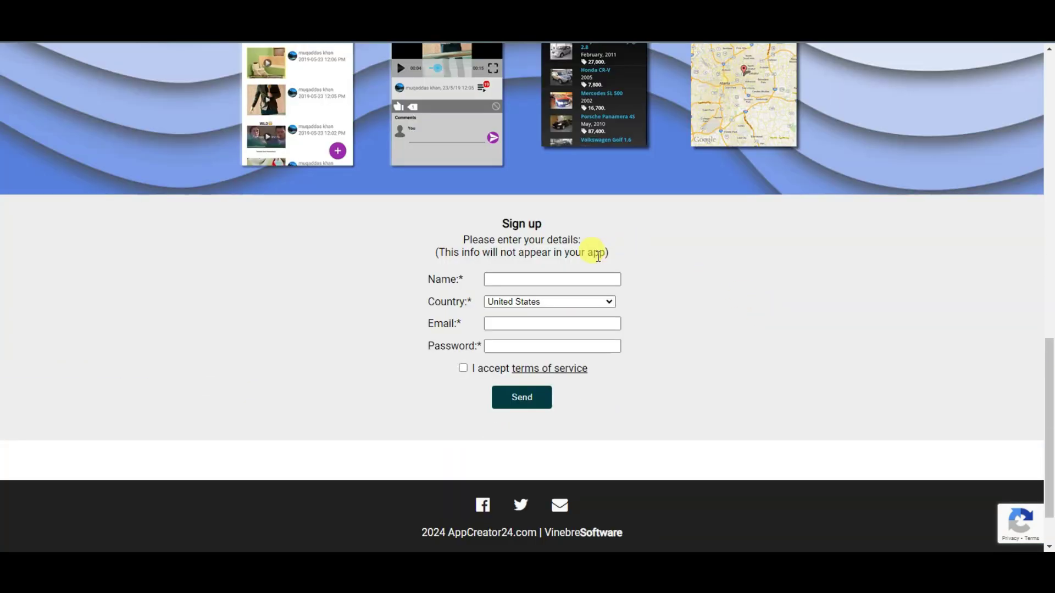
pyautogui.moveTo(505, 227); pyautogui.dragTo(558, 221)
pyautogui.click(494, 278)
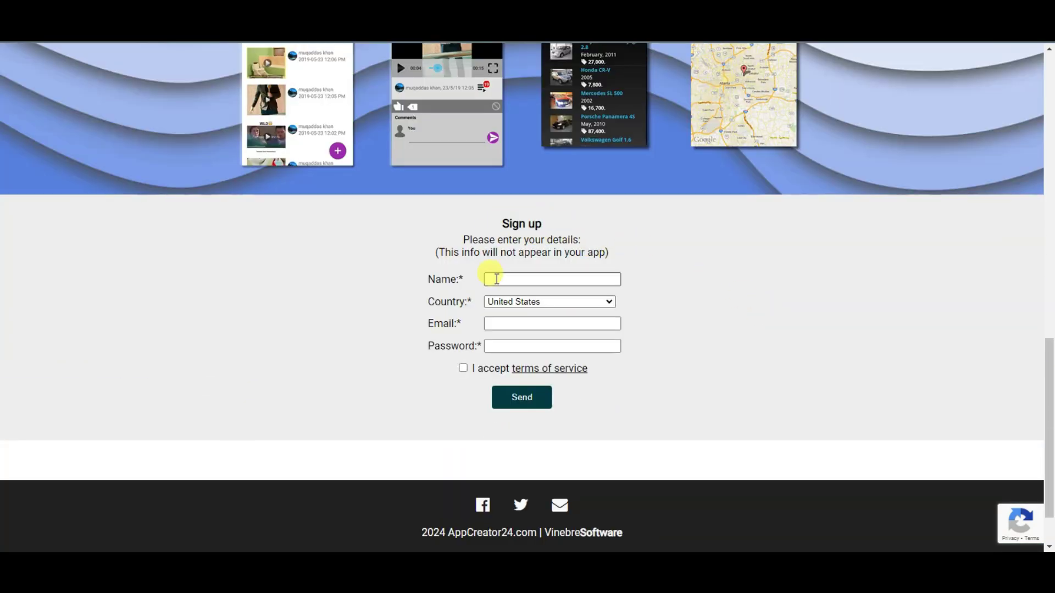
pyautogui.click(539, 302)
pyautogui.click(695, 316)
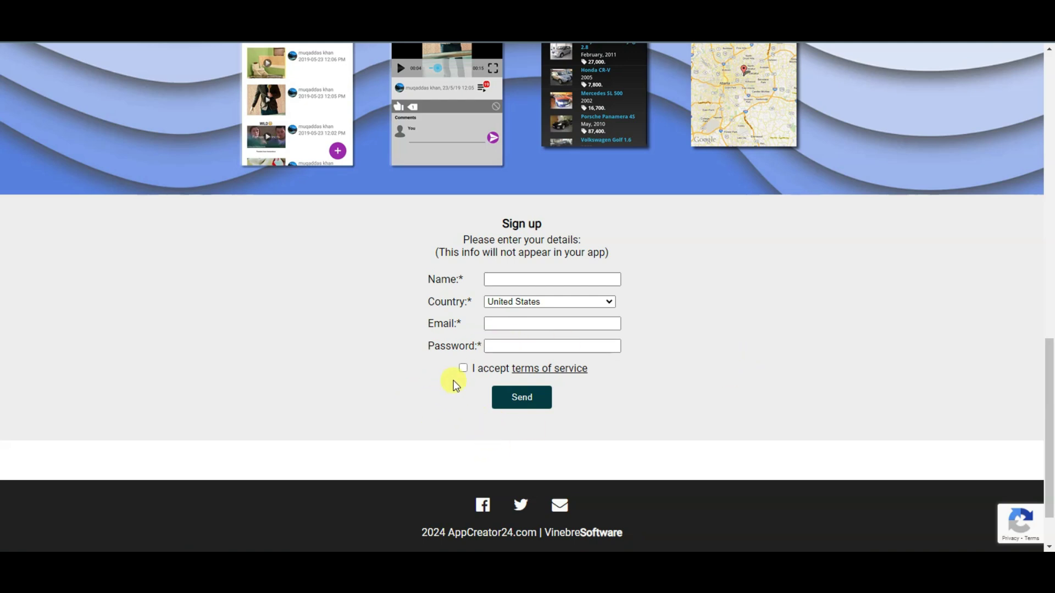
pyautogui.click(463, 370)
pyautogui.scroll(9, 768, 336)
pyautogui.scroll(4, 767, 335)
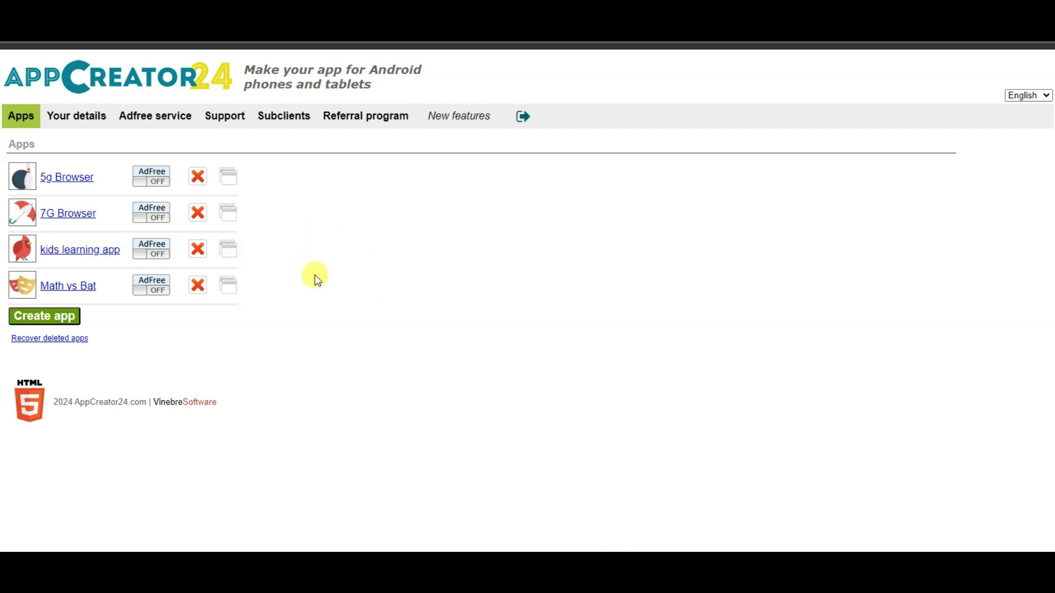
# Step: Start a new app named Calculator with the calculator icon, English language and a pasted description
pyautogui.click(66, 321)
pyautogui.click(173, 214)
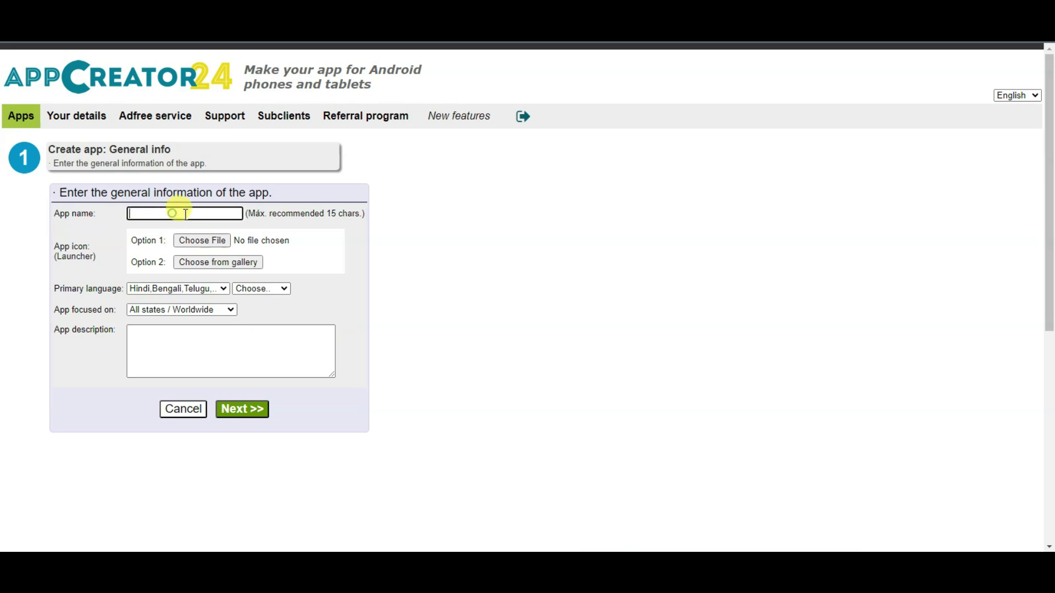
pyautogui.write('Calculator')
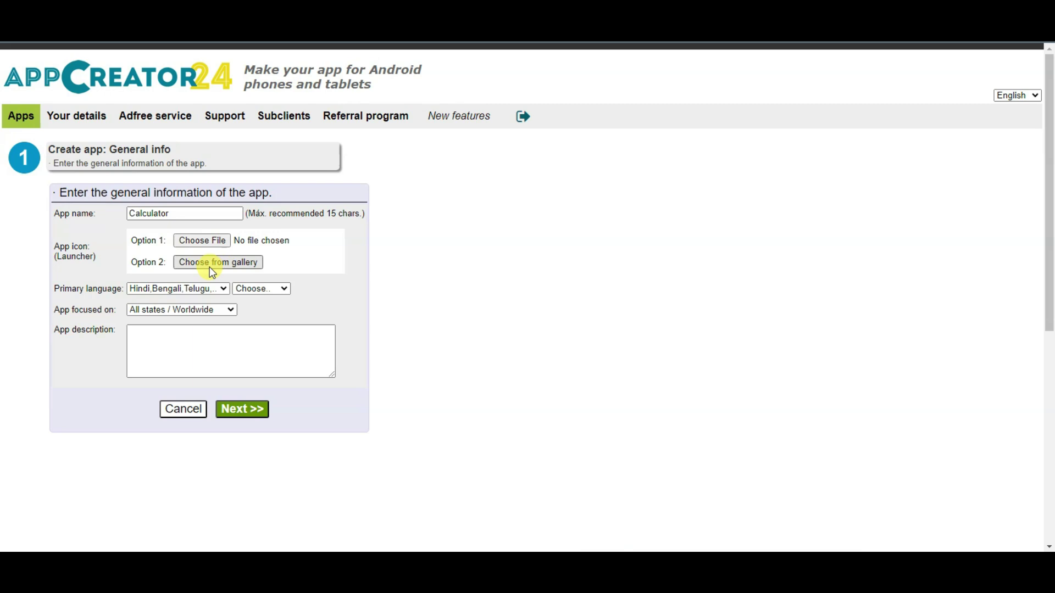
pyautogui.click(234, 266)
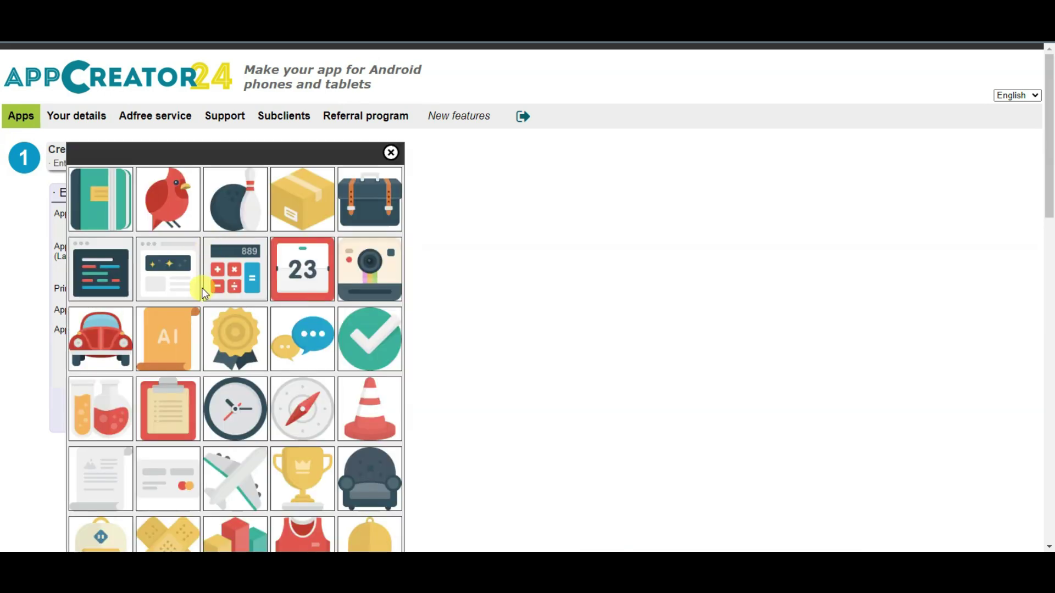
pyautogui.click(238, 279)
pyautogui.click(278, 361)
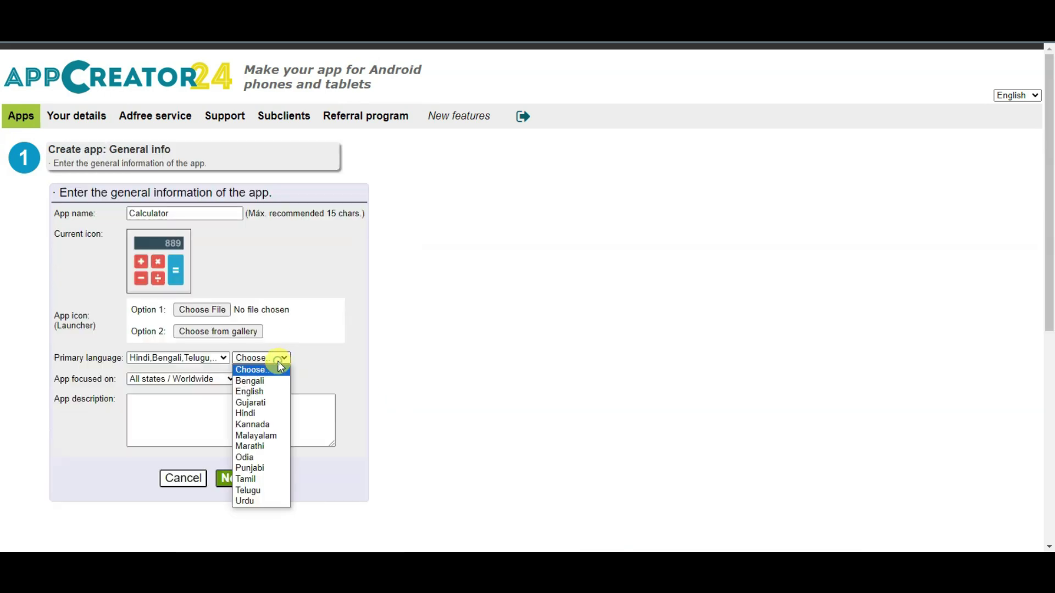
pyautogui.click(259, 393)
pyautogui.click(184, 415)
pyautogui.write('This is simple calculator app. You can use it even if you have low space in your device.')
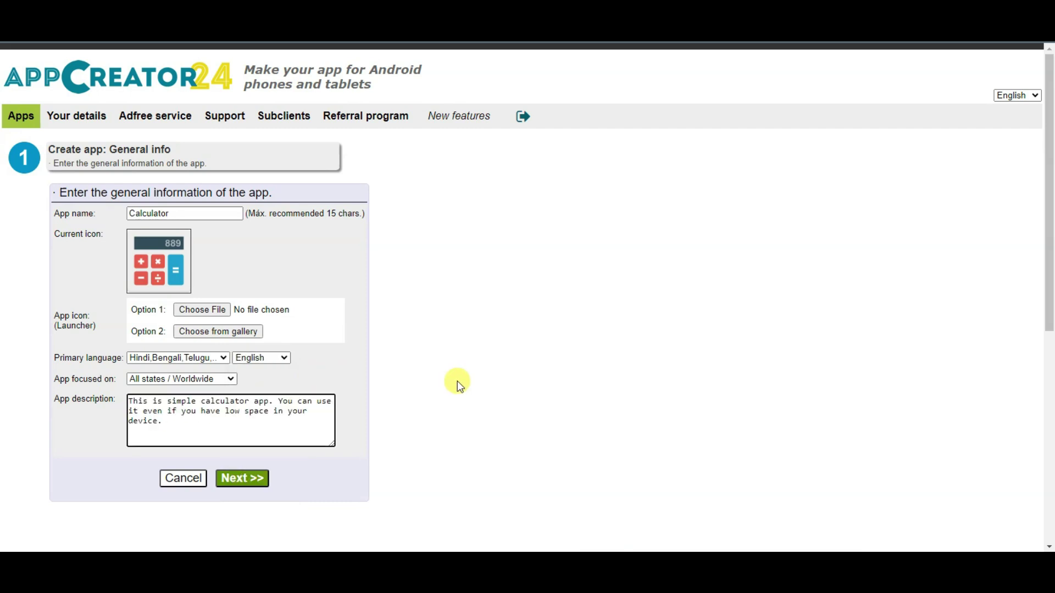
# Step: Choose the Blue style, make it a web app titled Calculator, and copy the published site link
pyautogui.click(238, 481)
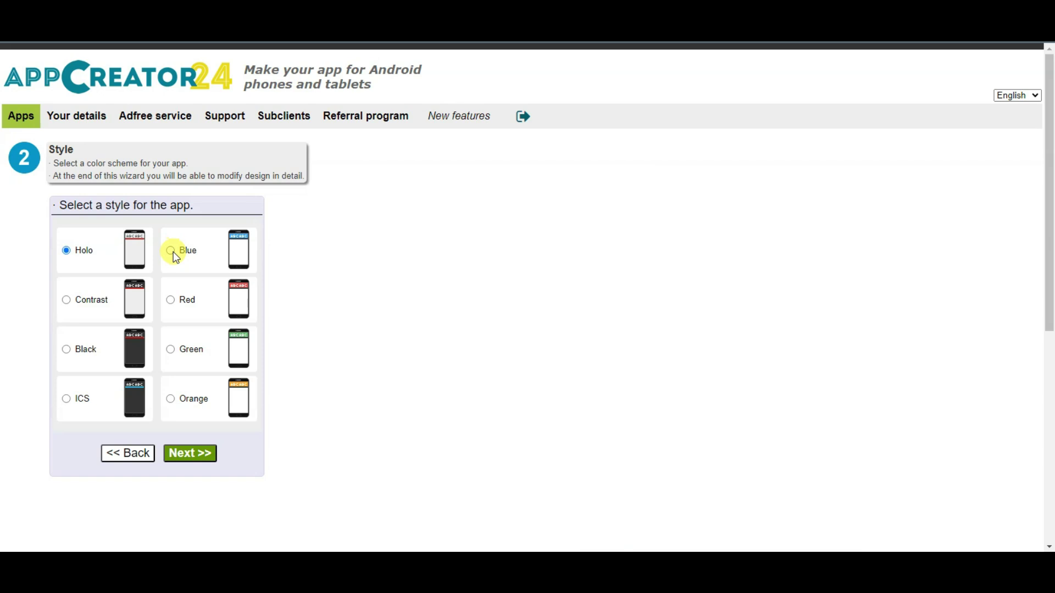
pyautogui.click(179, 257)
pyautogui.click(203, 454)
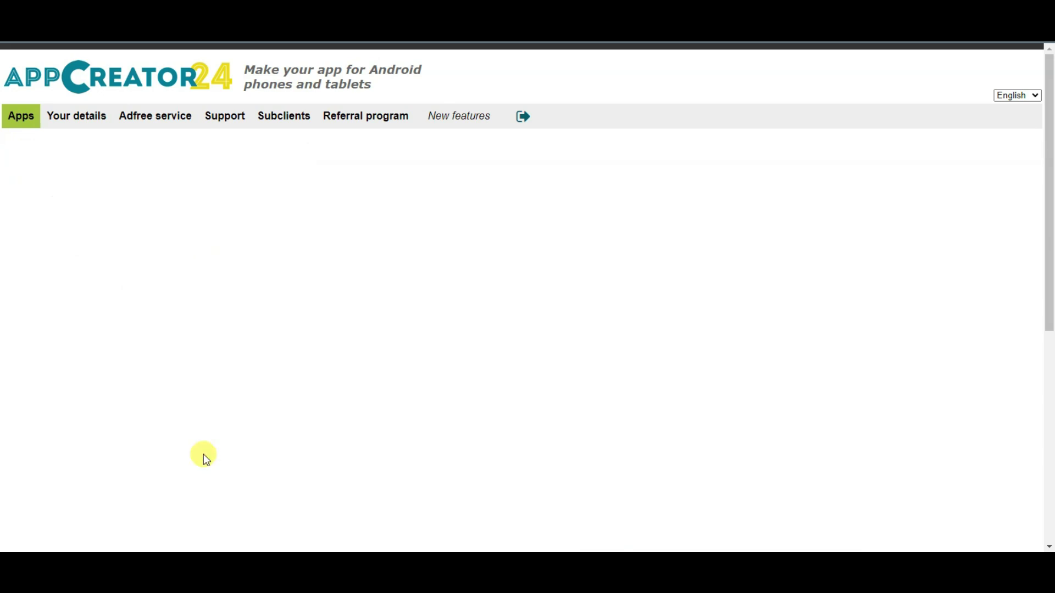
pyautogui.click(180, 255)
pyautogui.click(138, 262)
pyautogui.write('Calculator')
pyautogui.click(172, 282)
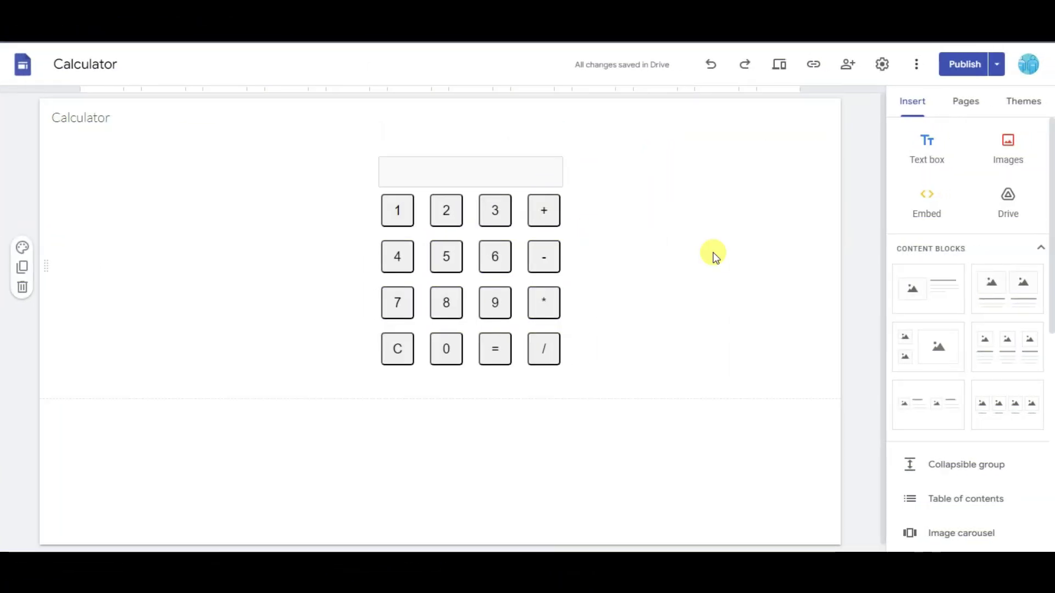
pyautogui.click(813, 65)
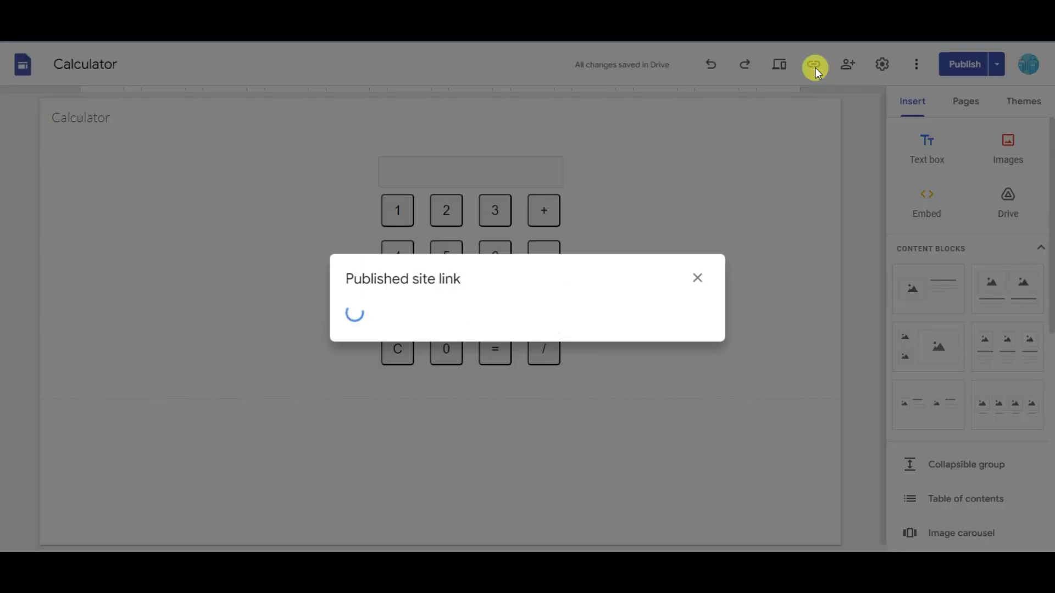
pyautogui.click(655, 312)
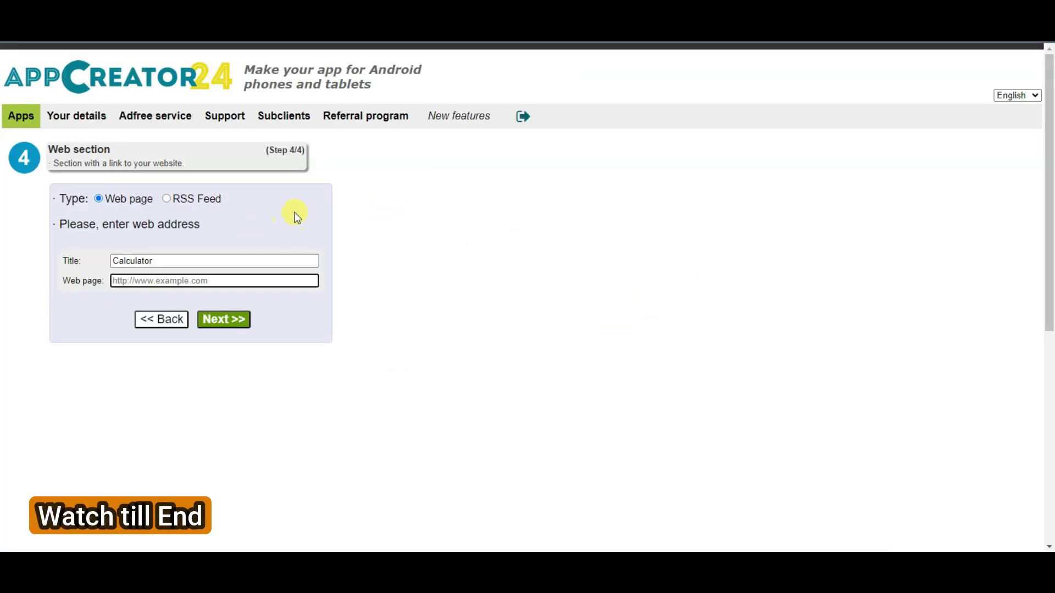
# Step: Paste the Google Sites URL as the web page and finish the creation wizard
pyautogui.rightClick(203, 280)
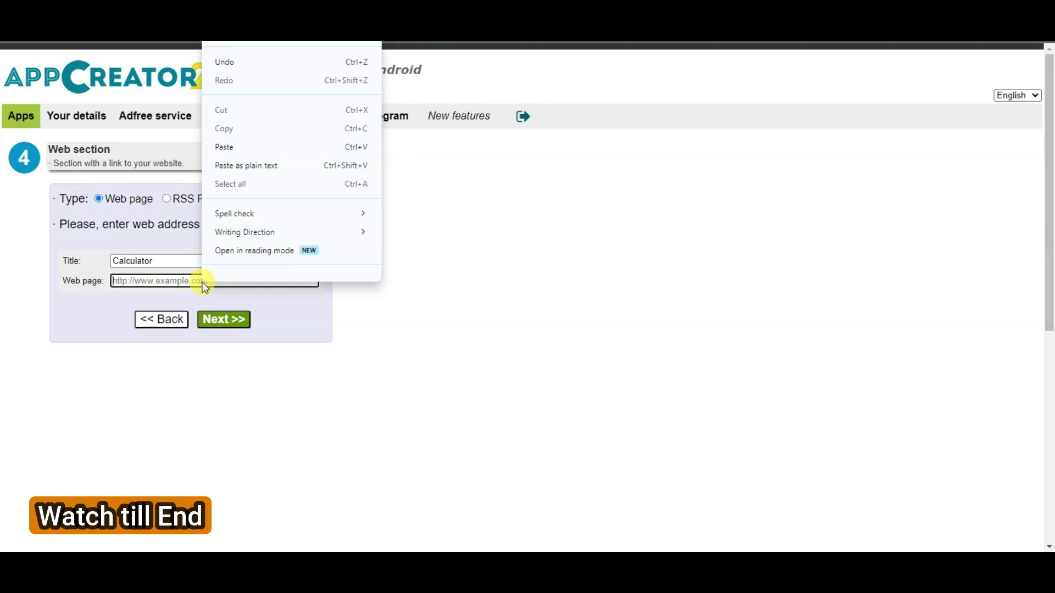
pyautogui.click(245, 154)
pyautogui.click(232, 325)
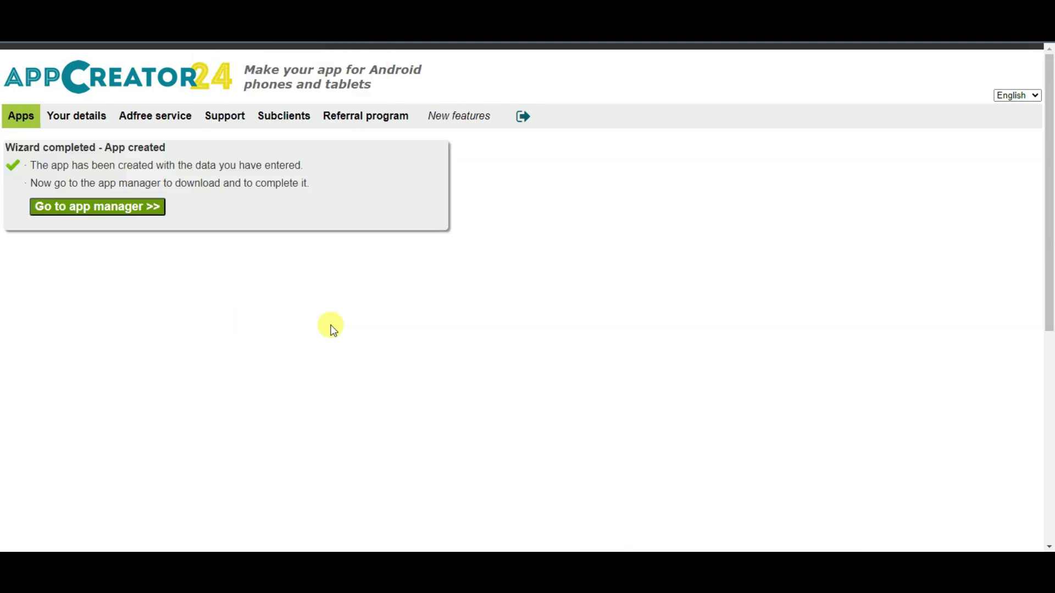
# Step: Open the Calculator app's manager and its General info Name and icon settings
pyautogui.click(128, 208)
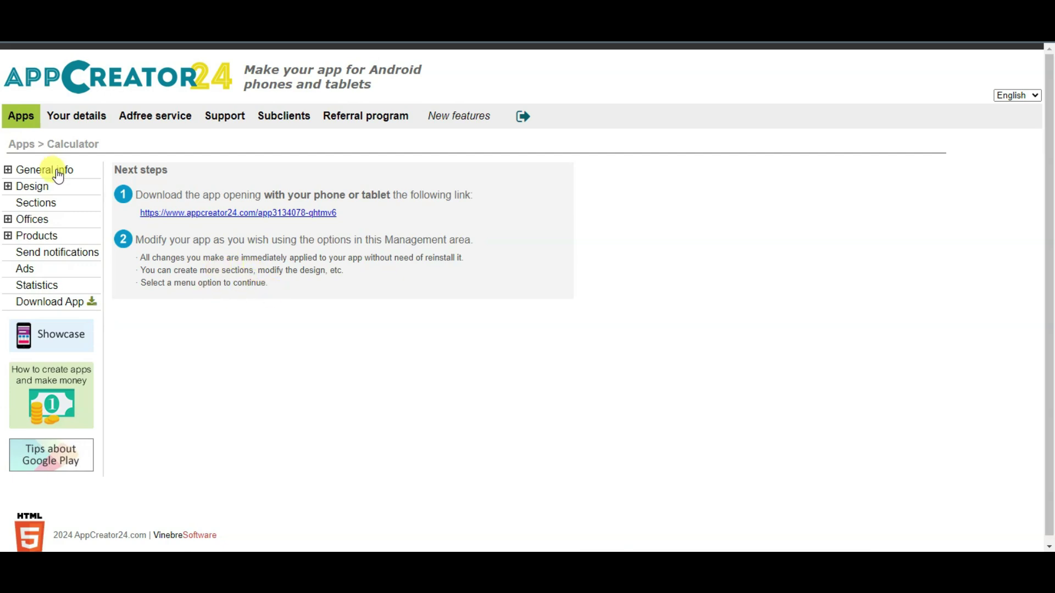
pyautogui.click(59, 175)
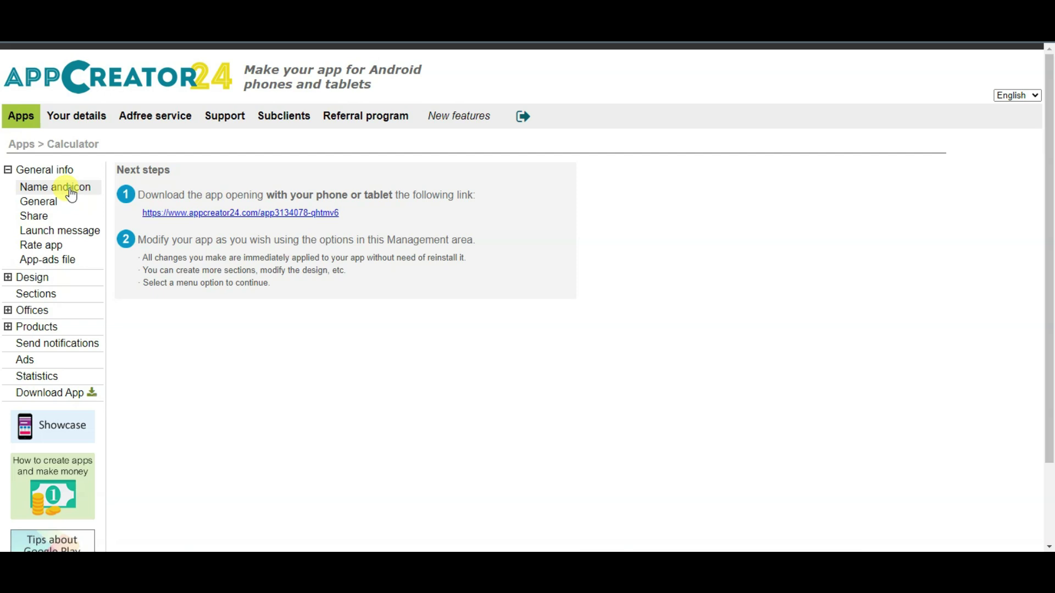
pyautogui.click(71, 189)
pyautogui.scroll(-8, 455, 249)
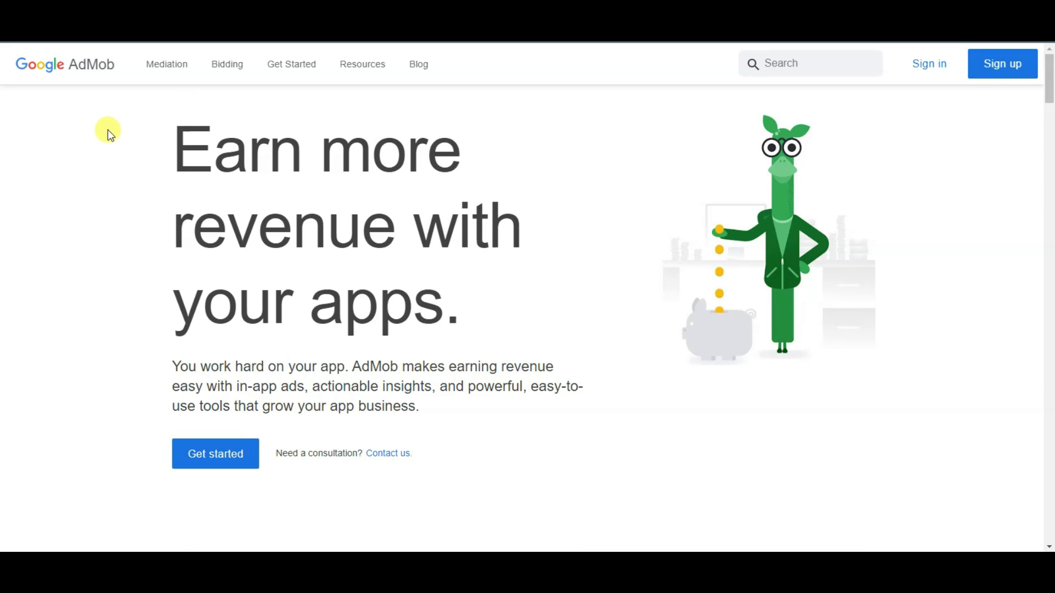
# Step: Calculate AdMob revenue for Asia and Pacific Countries, iOS devices and the Business category
pyautogui.tripleClick(247, 172)
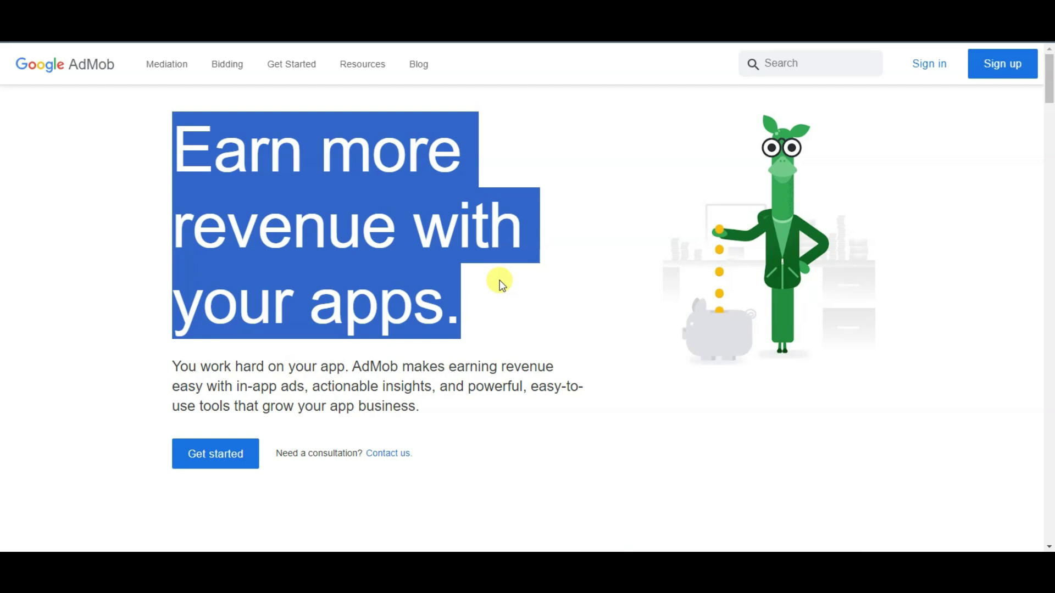
pyautogui.scroll(-15, 493, 275)
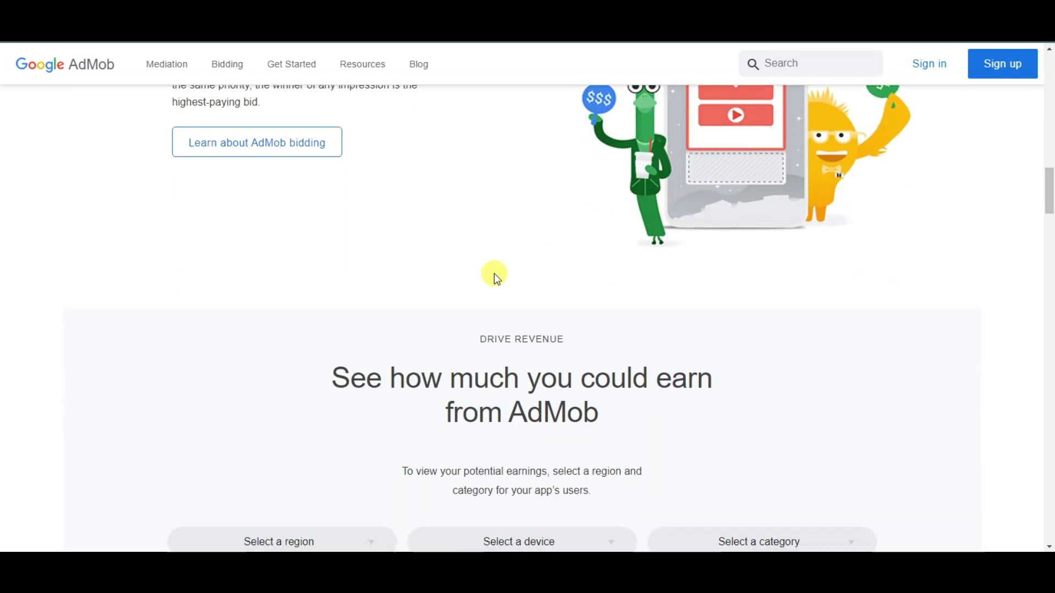
pyautogui.scroll(-4, 493, 272)
pyautogui.click(355, 354)
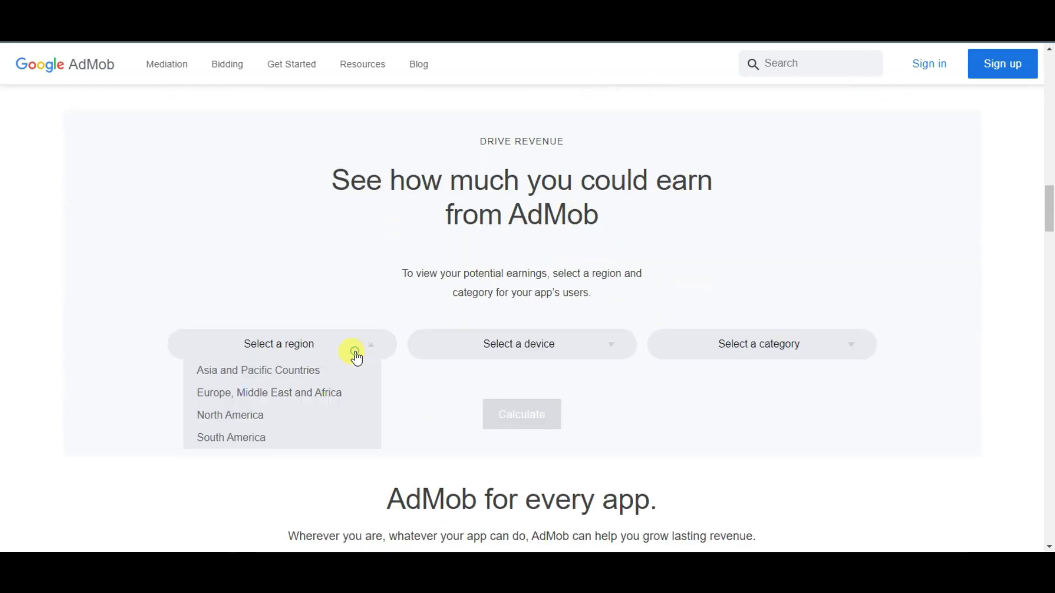
pyautogui.click(299, 371)
pyautogui.click(585, 346)
pyautogui.click(522, 389)
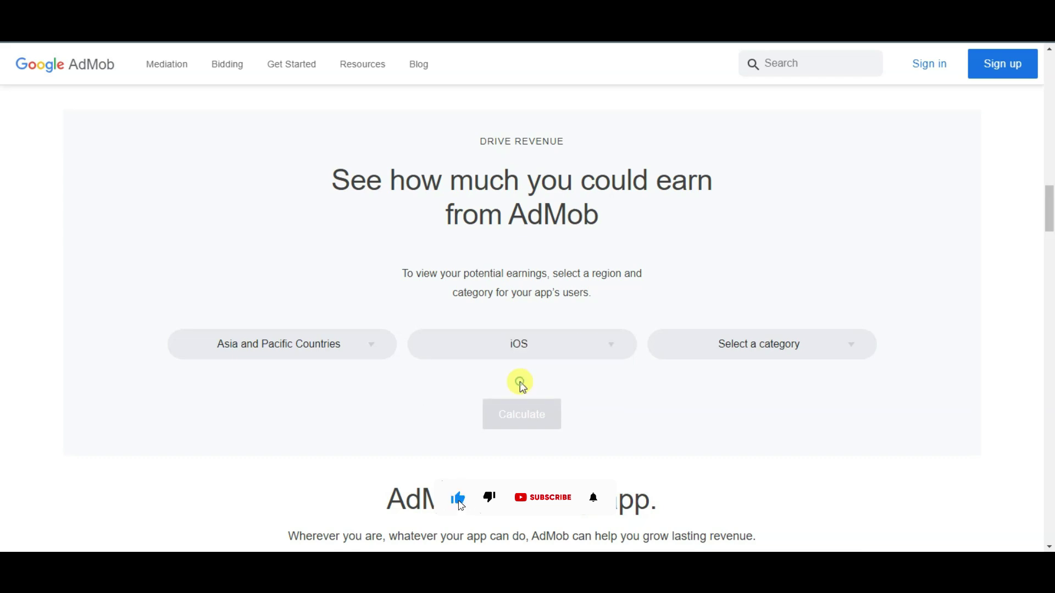
pyautogui.click(810, 350)
pyautogui.click(746, 416)
pyautogui.click(539, 406)
# Step: Inspect the 50,000 monthly users figure and raise monthly active users to compare revenue
pyautogui.scroll(-3, 544, 412)
pyautogui.doubleClick(618, 261)
pyautogui.click(633, 264)
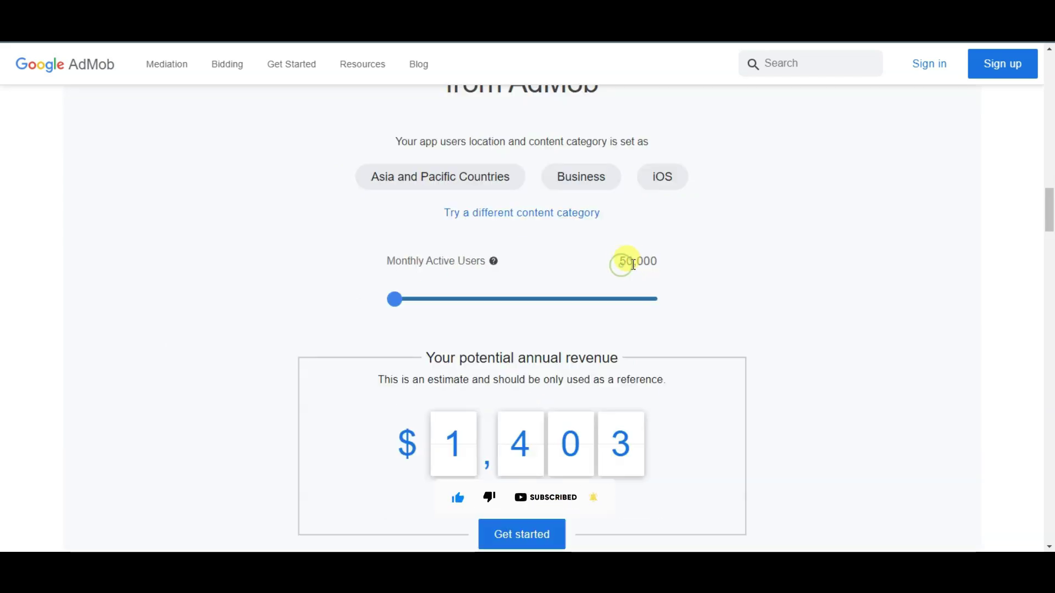
pyautogui.moveTo(619, 264); pyautogui.dragTo(659, 265)
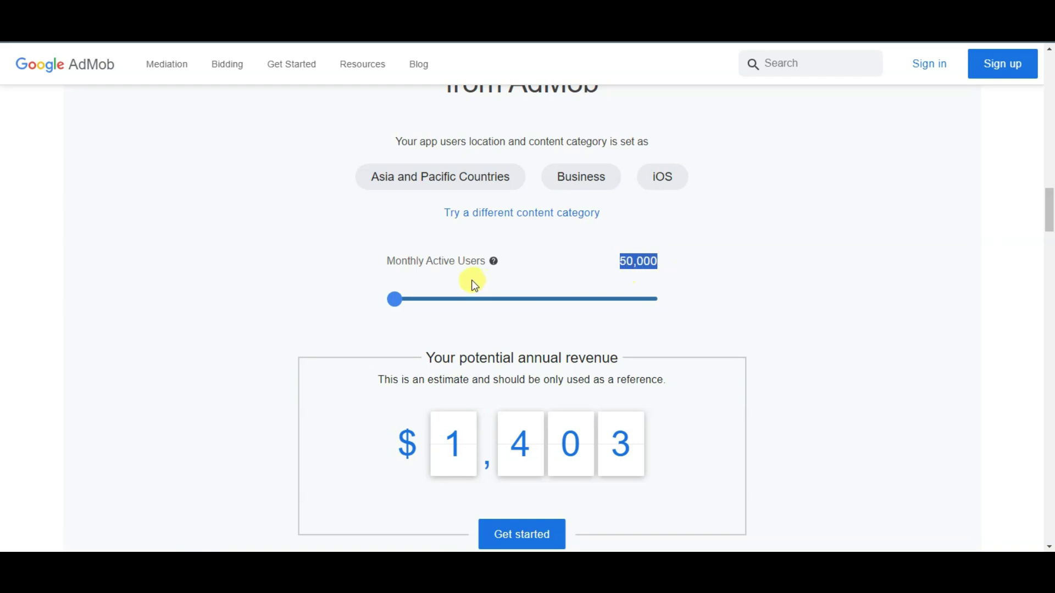
pyautogui.moveTo(488, 268); pyautogui.dragTo(389, 259)
pyautogui.click(389, 259)
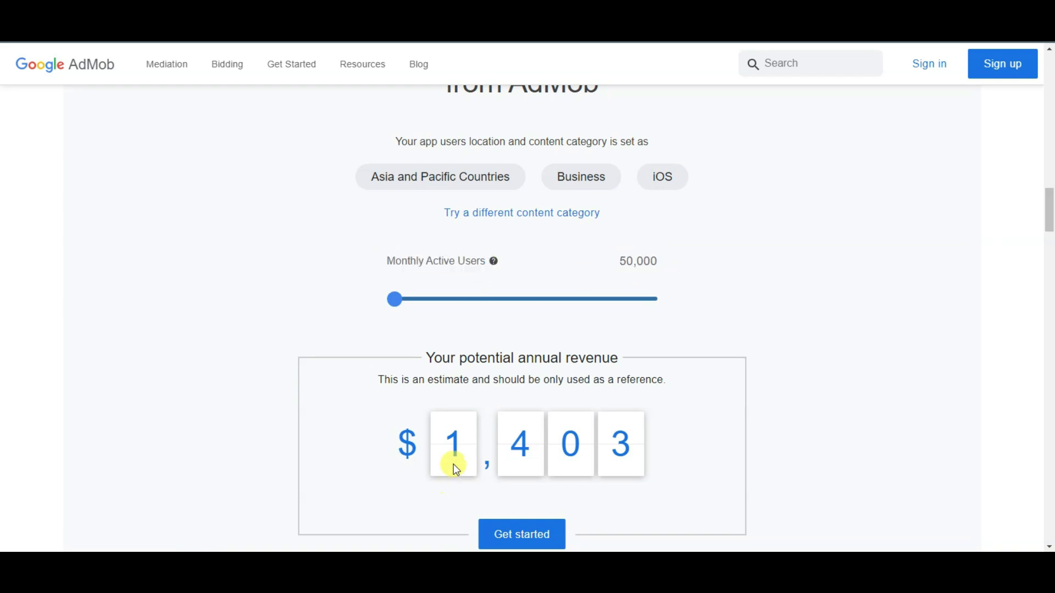
pyautogui.moveTo(438, 453); pyautogui.dragTo(644, 459)
pyautogui.moveTo(394, 300); pyautogui.dragTo(446, 308)
# Step: Sign in to AdMob with a Google account
pyautogui.scroll(8, 773, 298)
pyautogui.scroll(10, 791, 300)
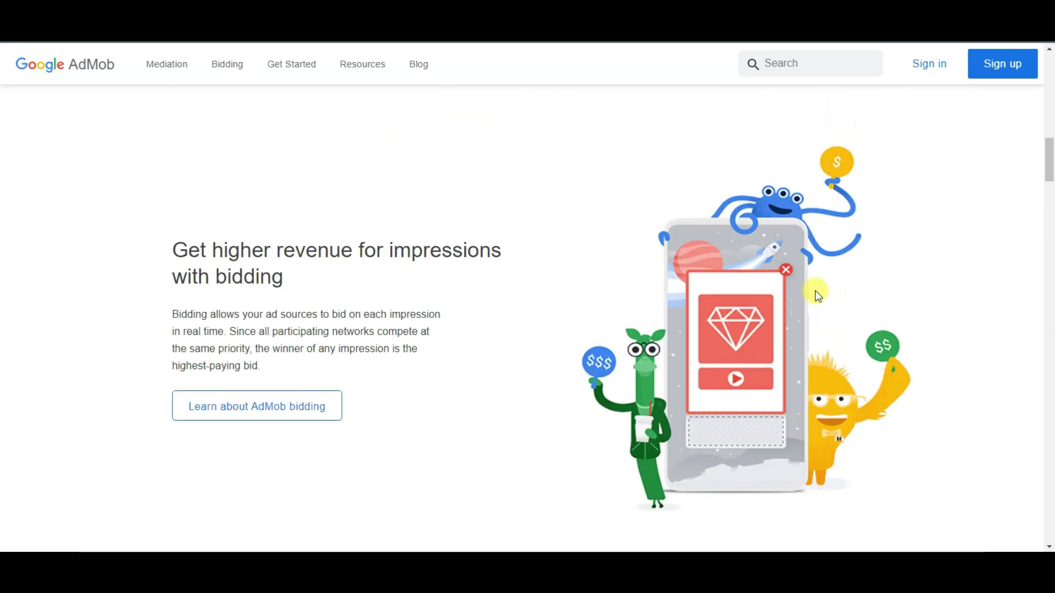
pyautogui.scroll(6, 751, 363)
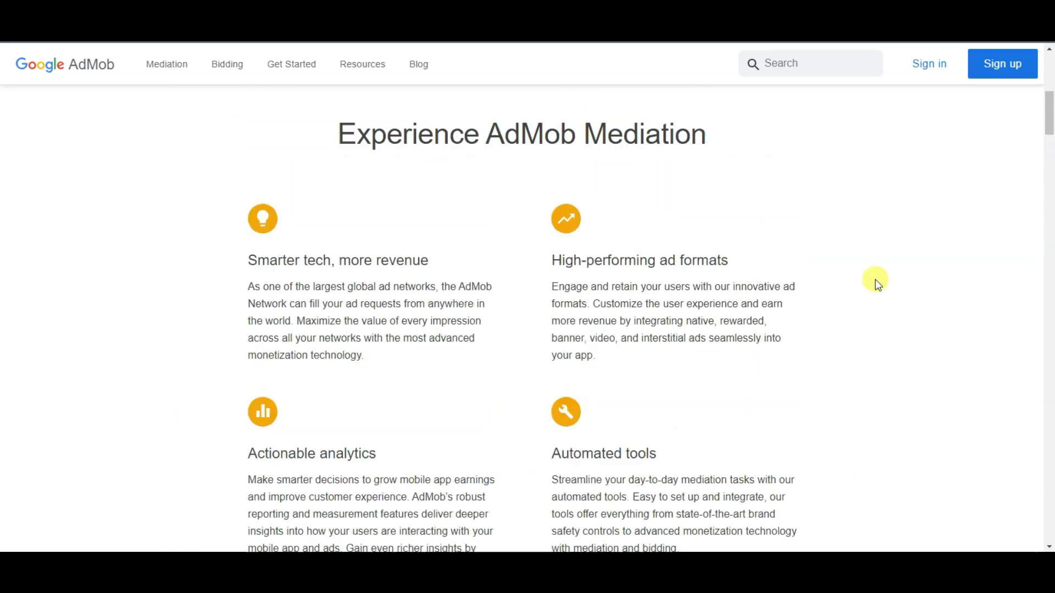
pyautogui.click(1005, 75)
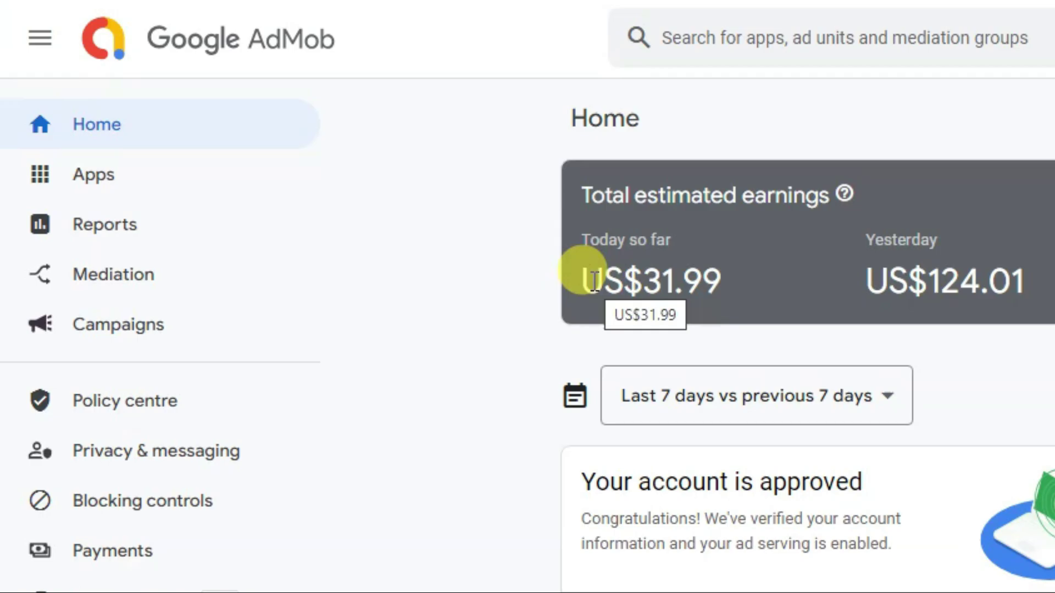
# Step: From the Apps list, add an Android app with no store listing, named Calculator
pyautogui.click(172, 188)
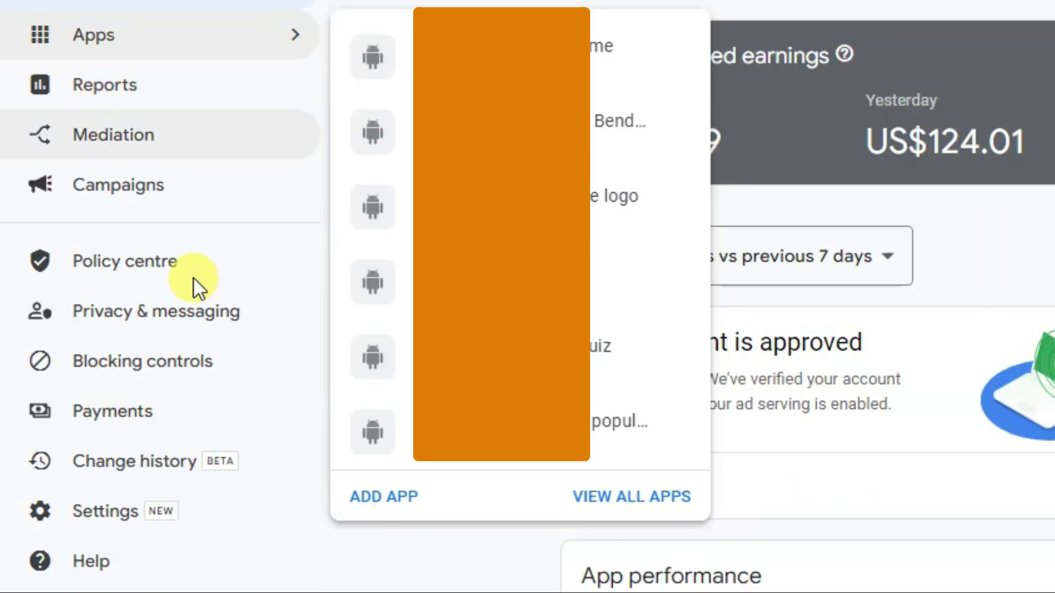
pyautogui.click(388, 517)
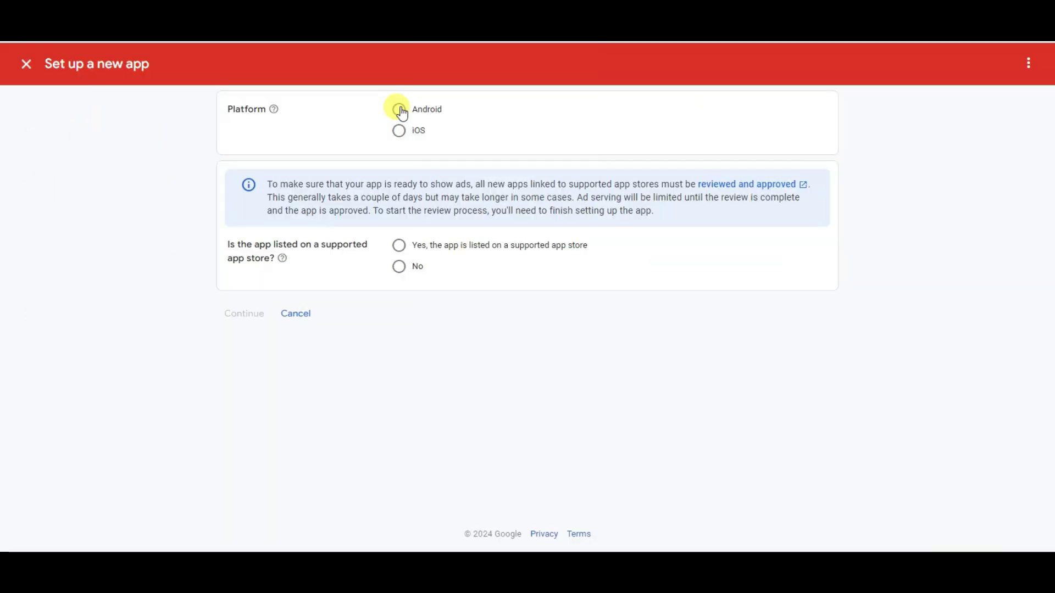
pyautogui.click(399, 109)
pyautogui.click(399, 266)
pyautogui.moveTo(227, 245); pyautogui.dragTo(261, 268)
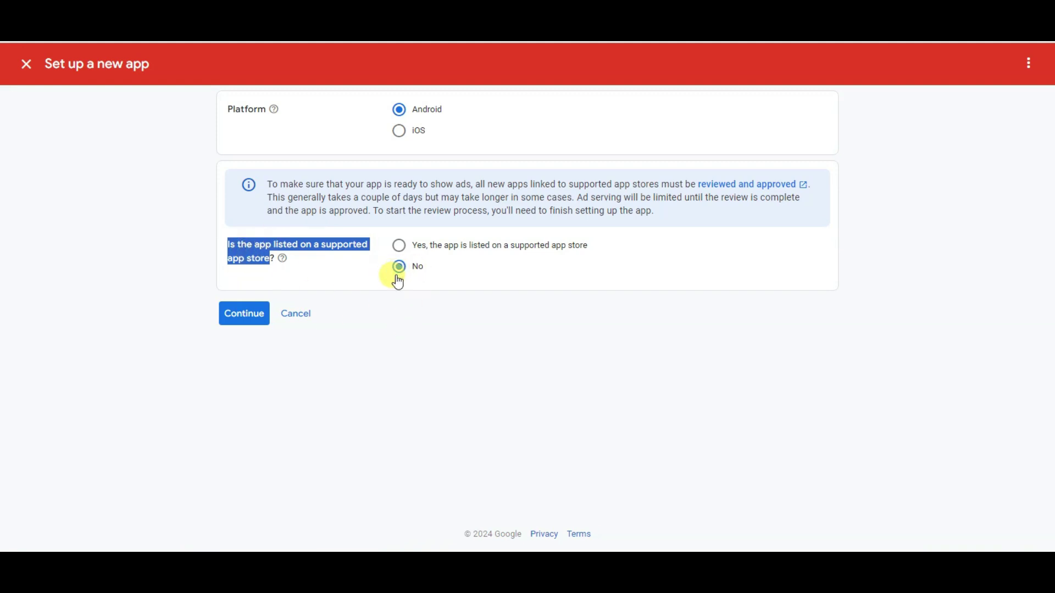
pyautogui.click(248, 319)
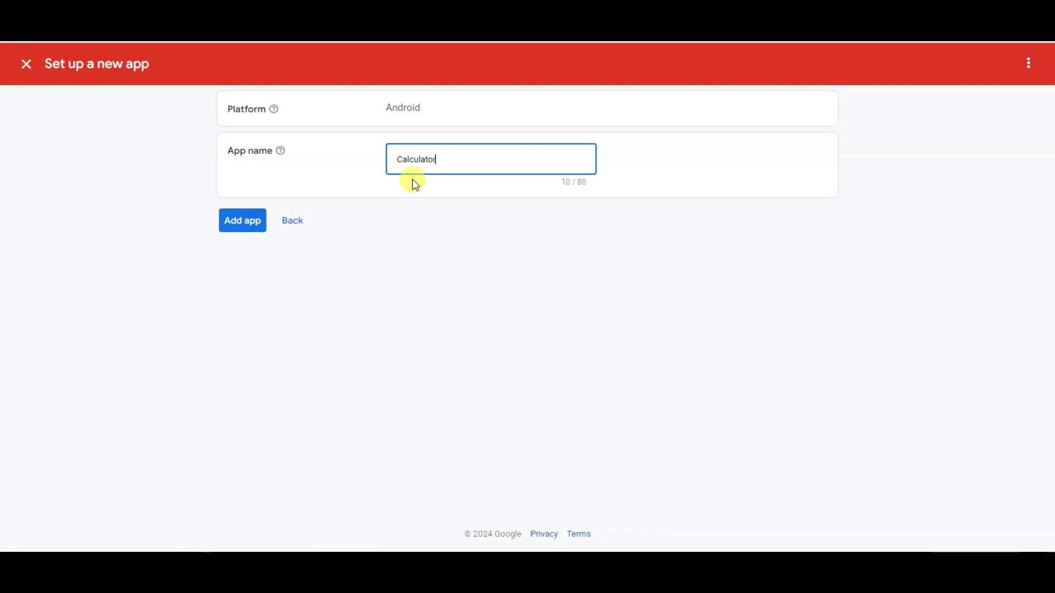
pyautogui.moveTo(439, 160); pyautogui.dragTo(377, 165)
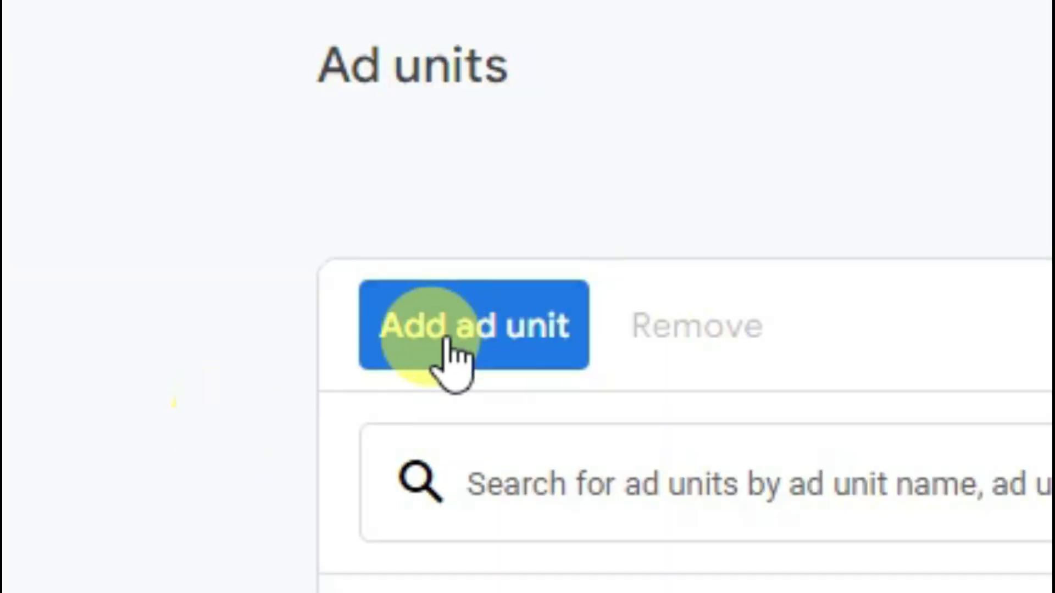
# Step: Create an Interstitial ad unit named 'Interstitial ads' and copy the app's AdMob app ID
pyautogui.click(417, 351)
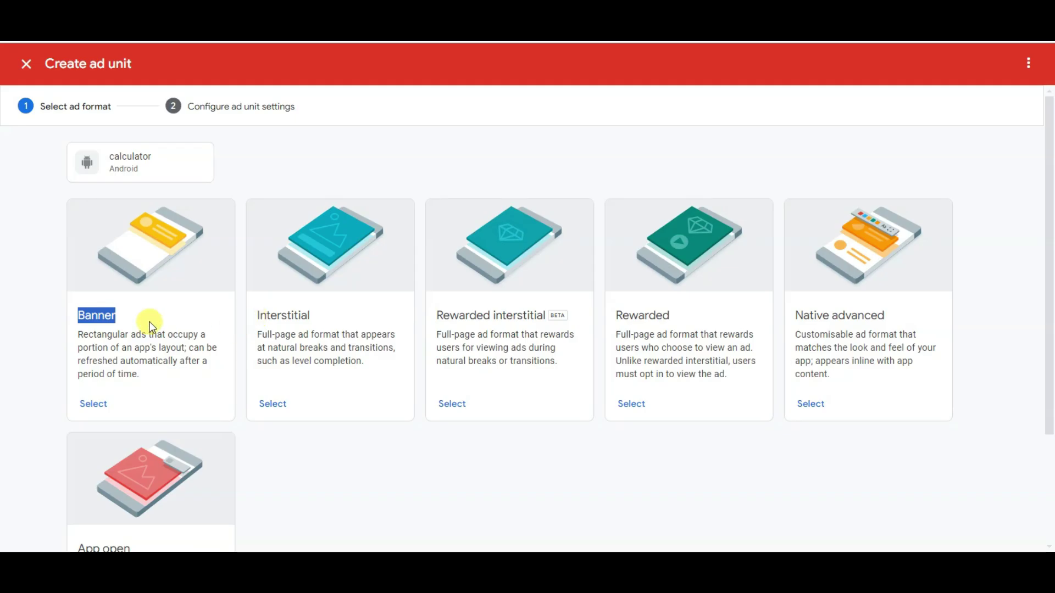
pyautogui.click(262, 320)
pyautogui.moveTo(622, 315); pyautogui.dragTo(670, 316)
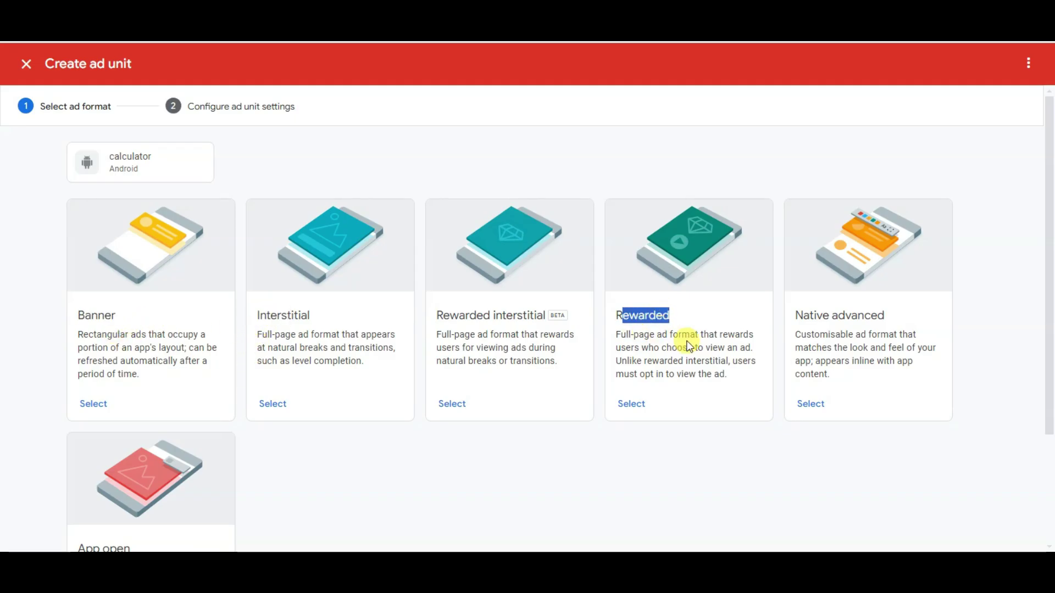
pyautogui.moveTo(795, 317); pyautogui.dragTo(821, 314)
pyautogui.click(846, 335)
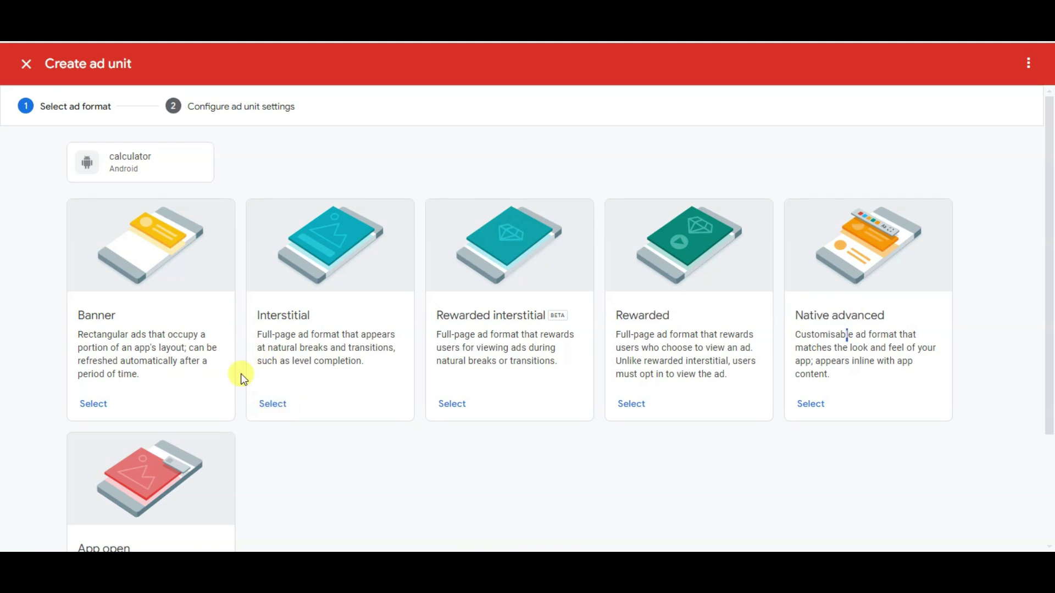
pyautogui.click(275, 406)
pyautogui.click(423, 278)
pyautogui.write('Interstitial ads')
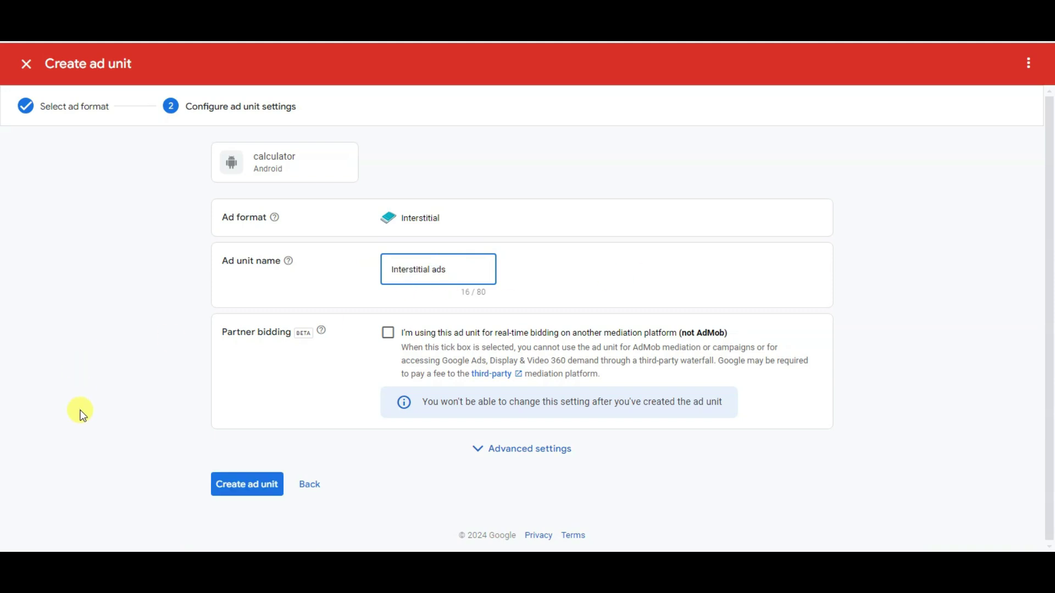
pyautogui.click(233, 501)
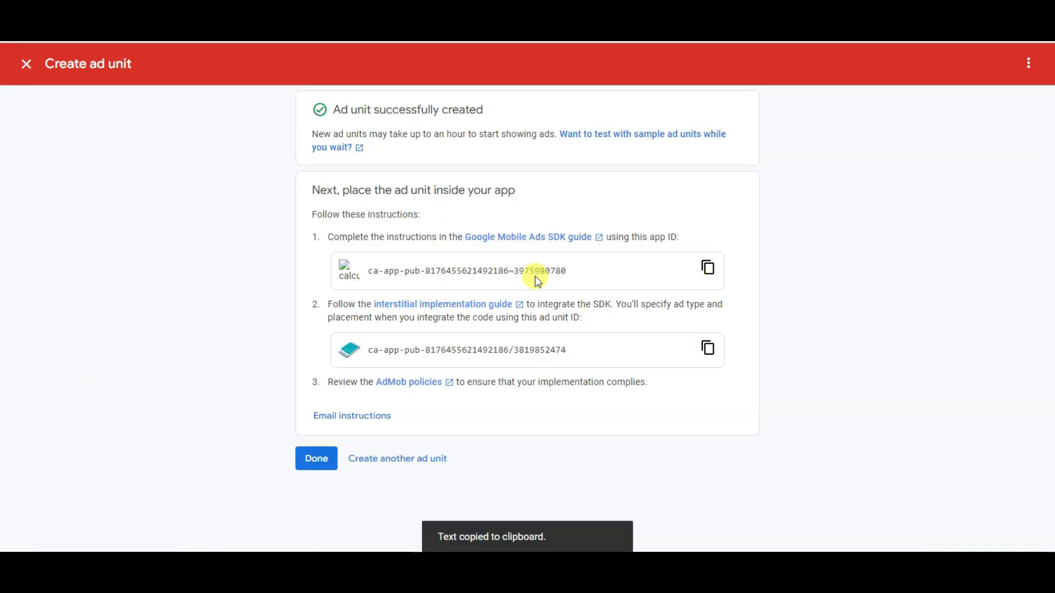
pyautogui.moveTo(557, 269); pyautogui.dragTo(368, 272)
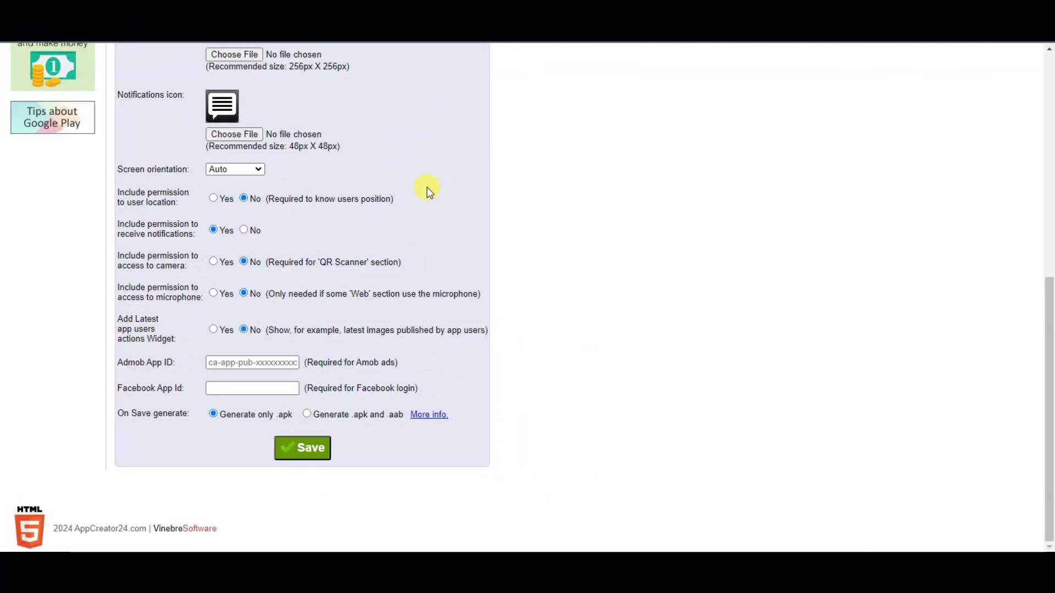
# Step: Paste the copied AdMob app ID into the Admob App ID field and save the settings
pyautogui.click(279, 358)
pyautogui.rightClick(279, 358)
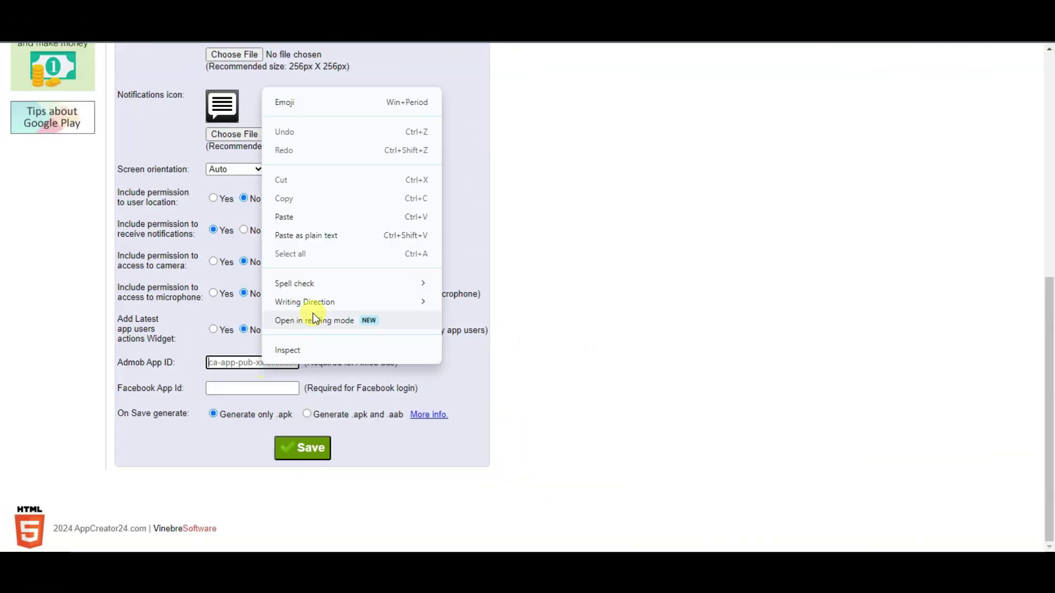
pyautogui.hotkey('ctrl', 'v')
pyautogui.click(315, 454)
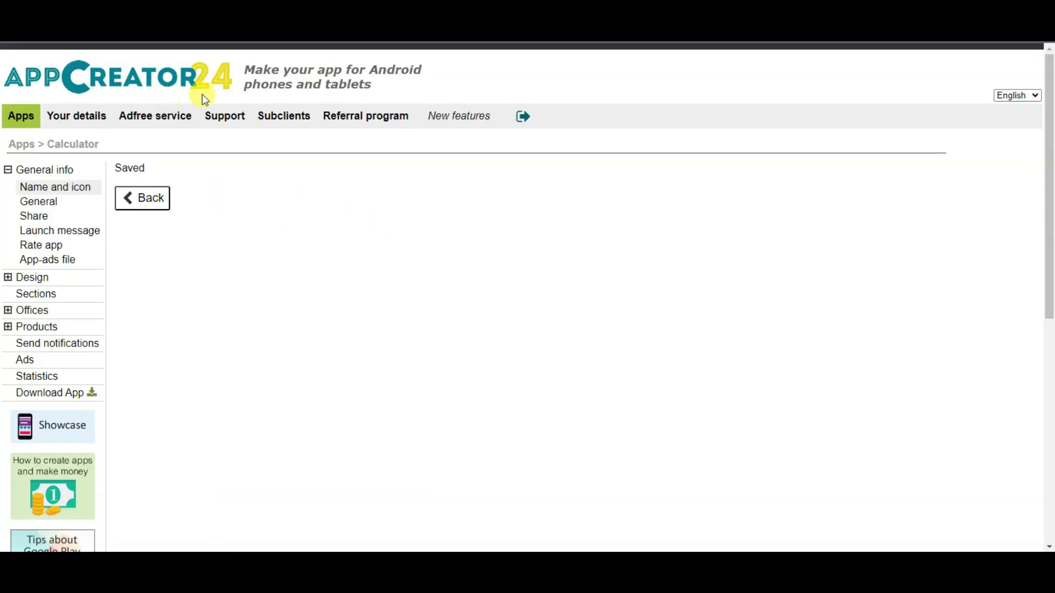
# Step: On the Ads page, paste the interstitial ad unit ID into its Admob Ad unit ID field
pyautogui.click(48, 363)
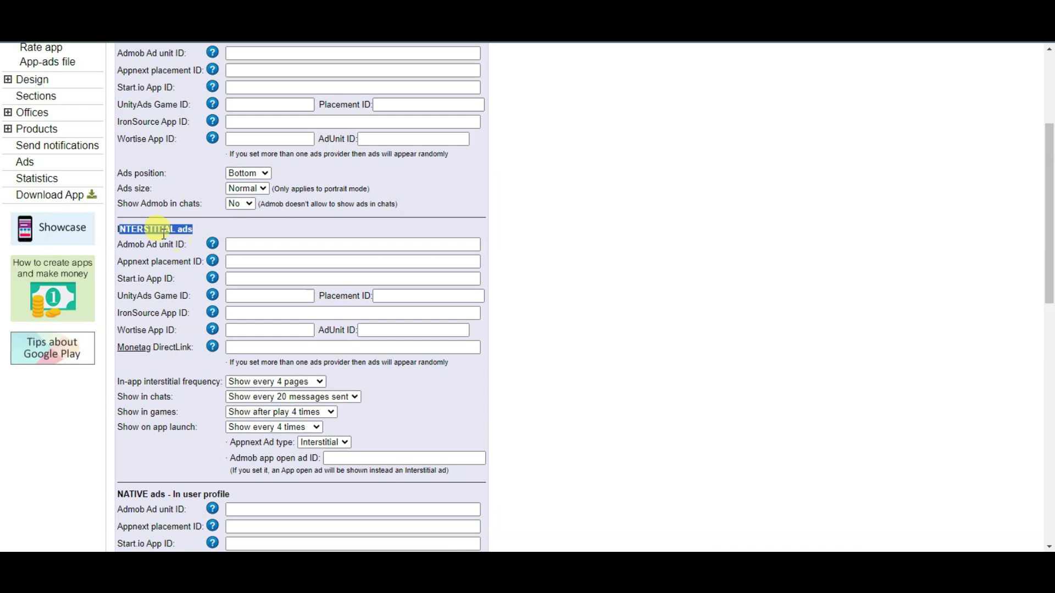
pyautogui.click(253, 244)
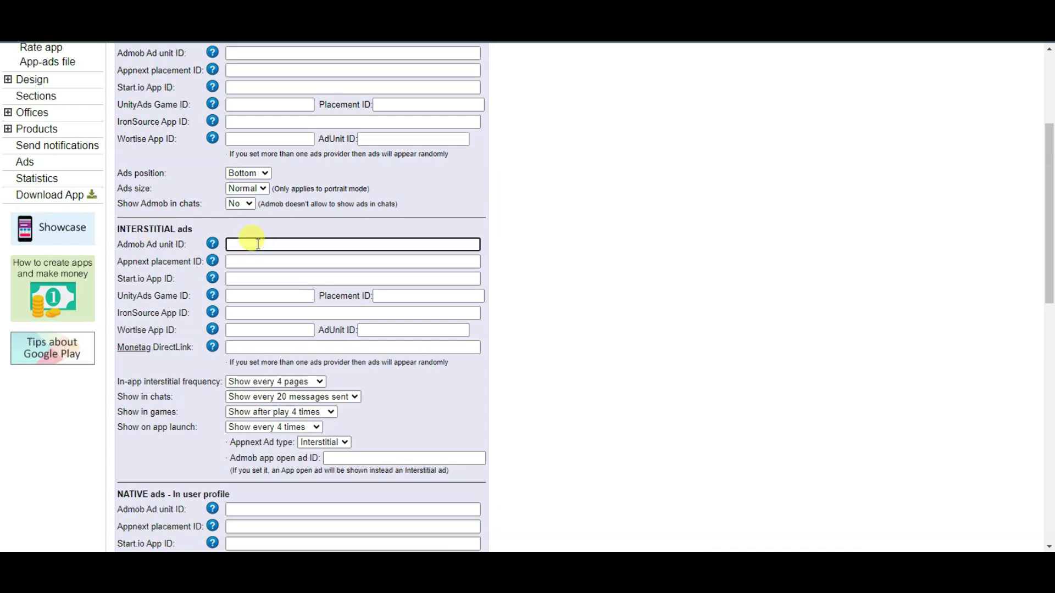
pyautogui.rightClick(256, 247)
pyautogui.click(283, 372)
pyautogui.scroll(4, 301, 241)
# Step: Fill the remaining Admob ad unit ID fields, including rewarded video, and save
pyautogui.click(302, 248)
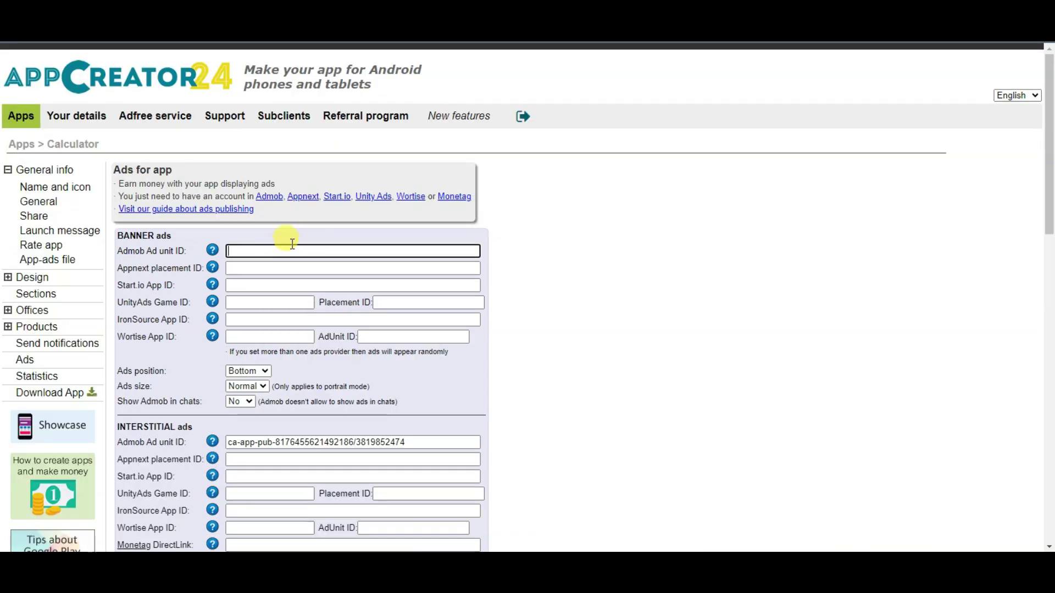
pyautogui.scroll(-8, 292, 244)
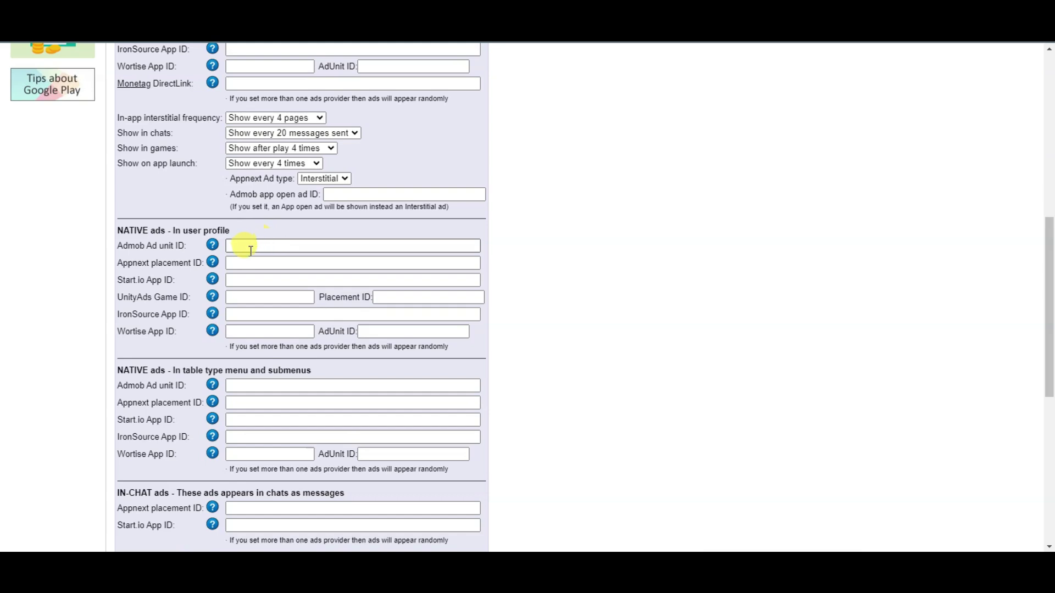
pyautogui.scroll(-7, 250, 250)
pyautogui.click(269, 286)
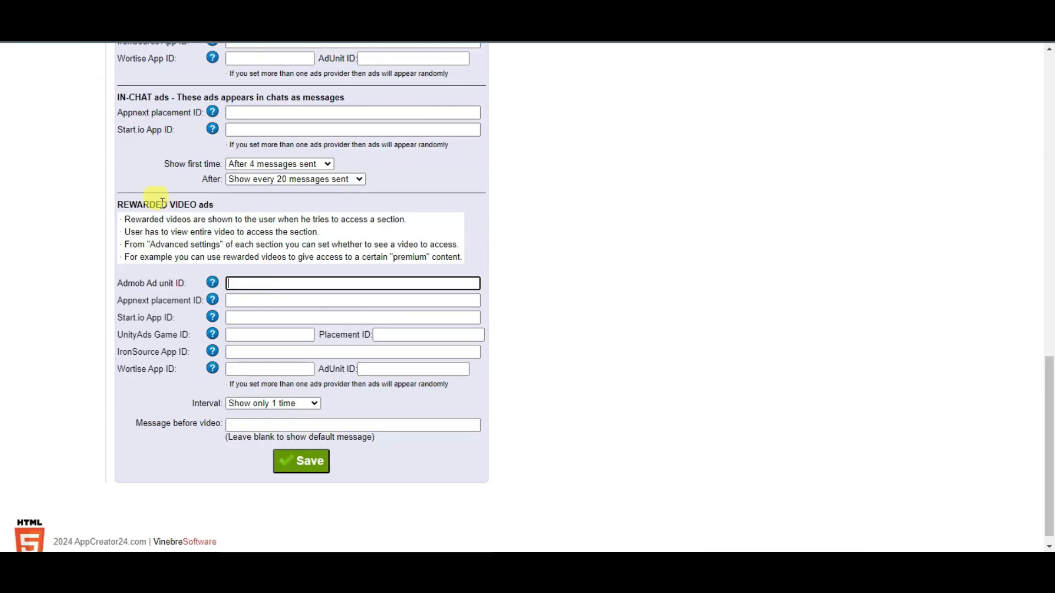
pyautogui.scroll(8, 497, 227)
pyautogui.scroll(-9, 497, 226)
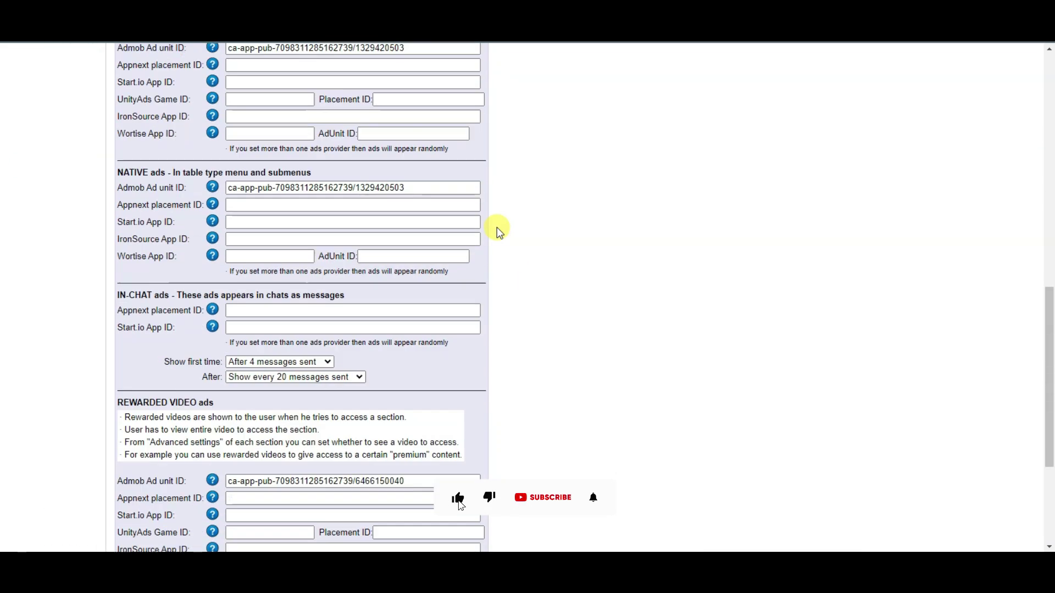
pyautogui.click(316, 456)
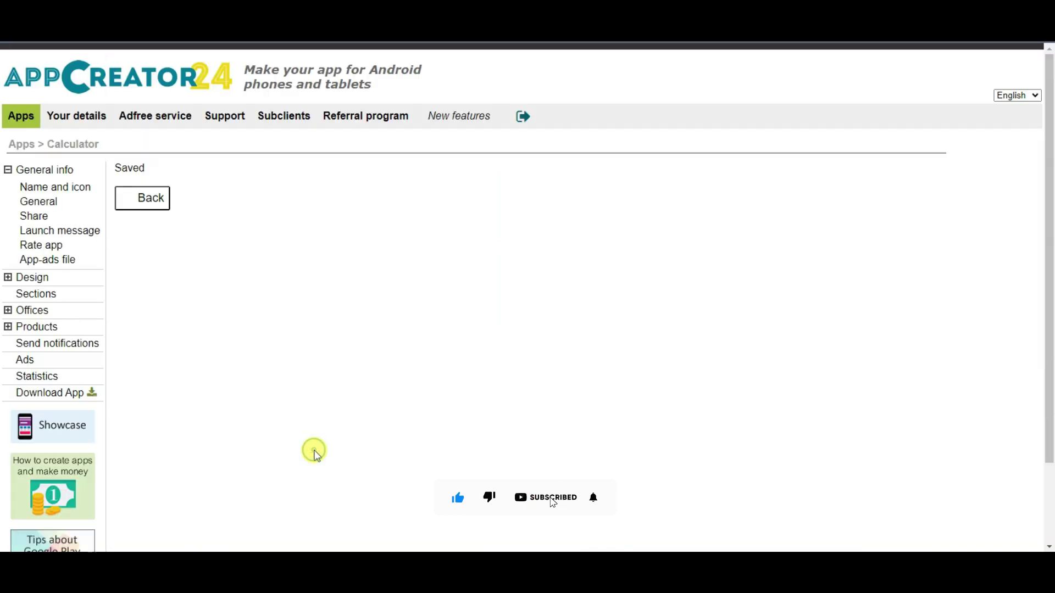
# Step: Download the Calculator app's .apk file from its Download app page
pyautogui.click(55, 393)
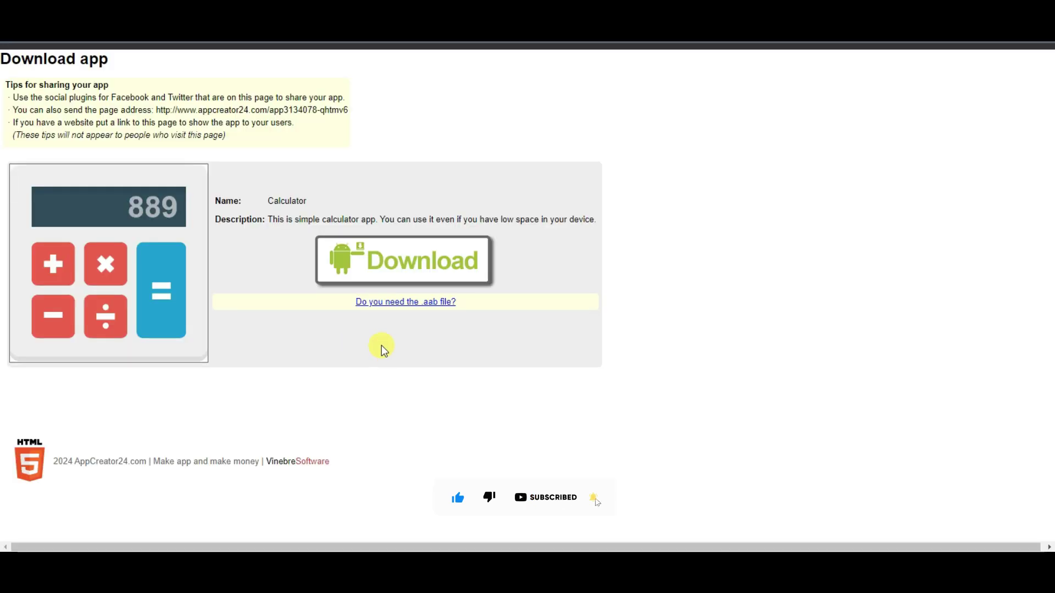
pyautogui.click(413, 259)
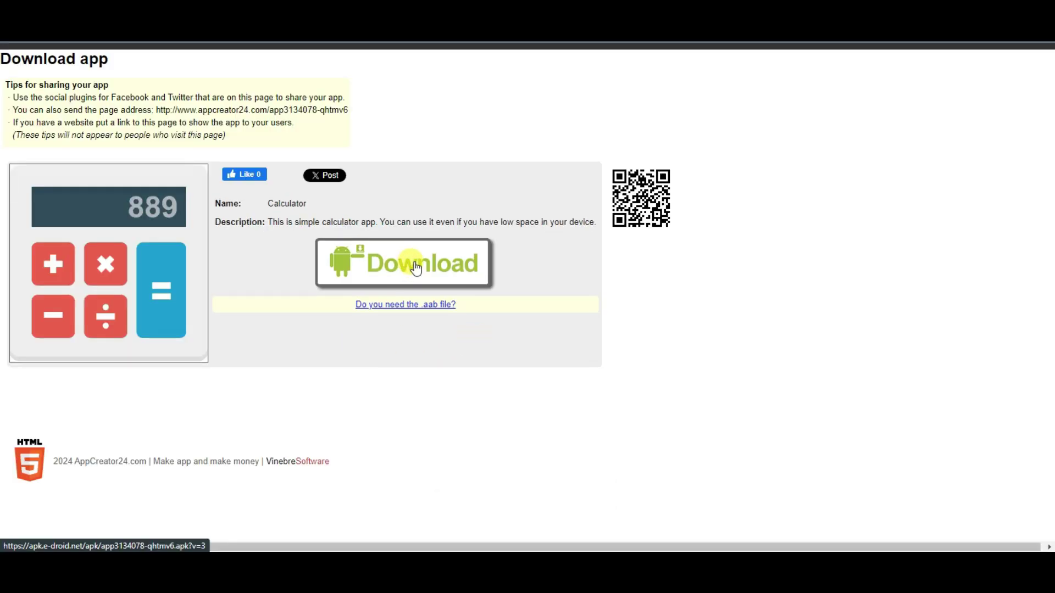